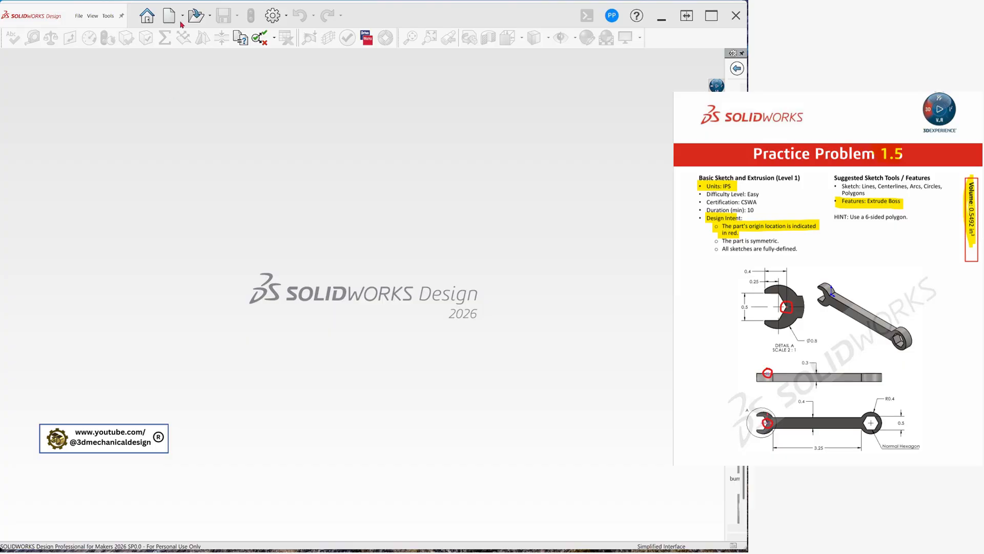
Create a new part document and set its unit system to IPS (inch, pound, second)
{"action": "left_click", "coordinate": [179, 19]}
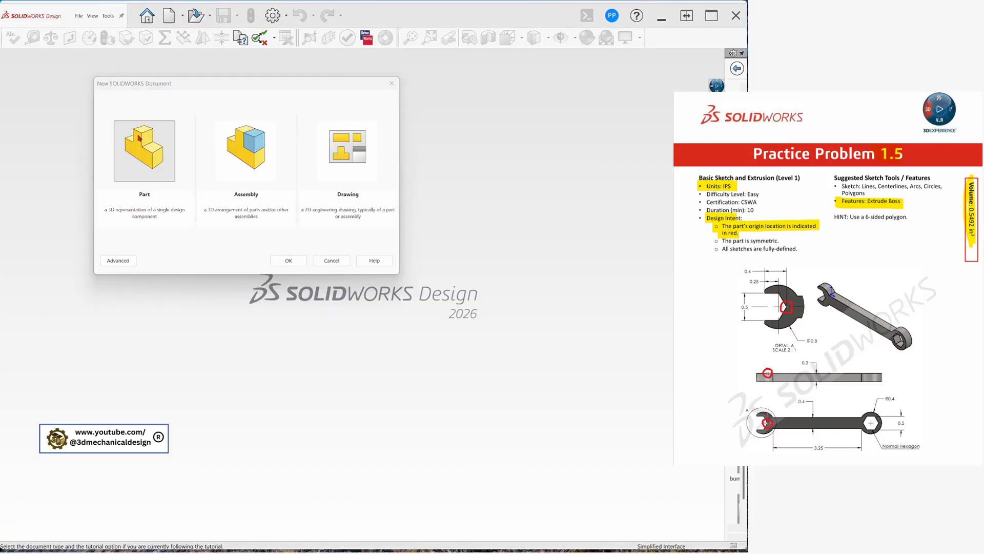
{"action": "left_click", "coordinate": [288, 261]}
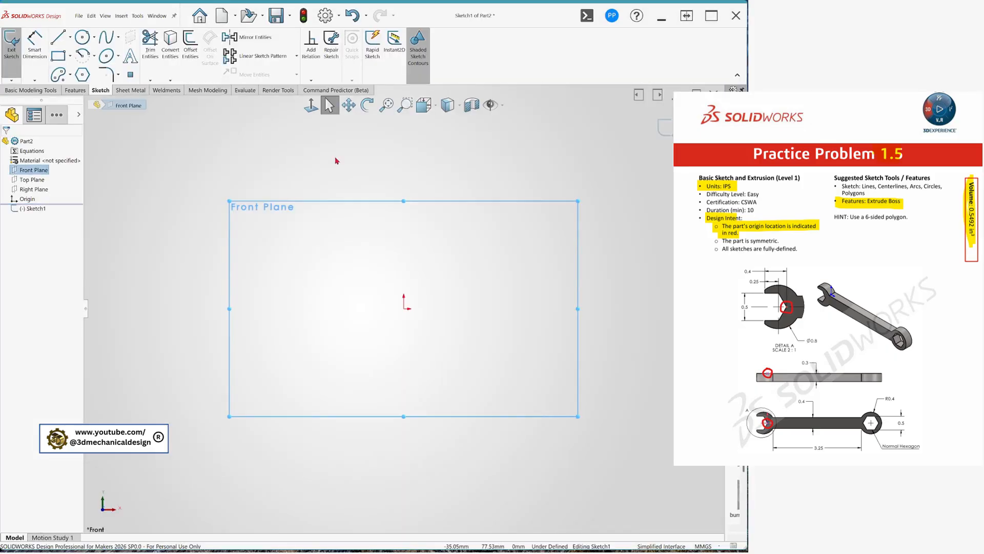
{"action": "left_click", "coordinate": [705, 546]}
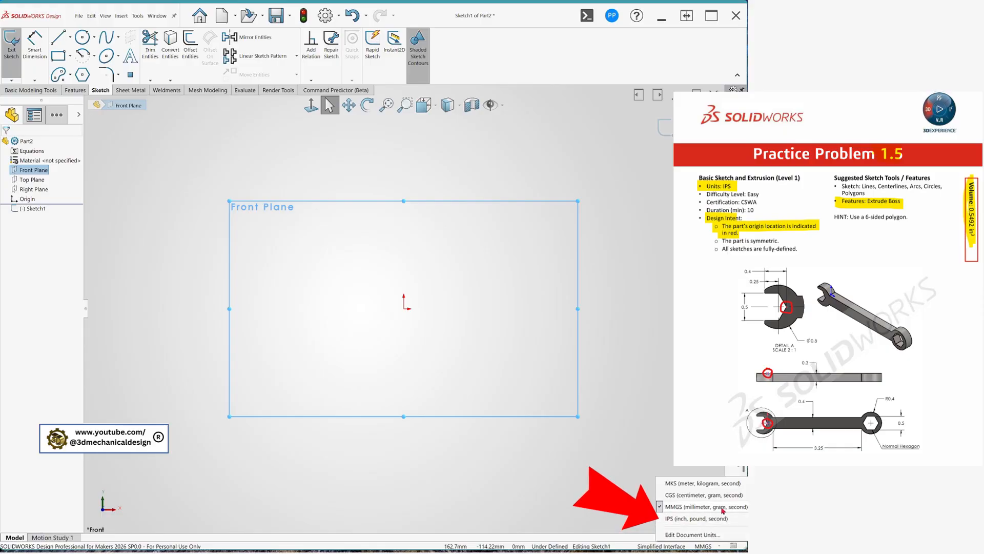
{"action": "left_click", "coordinate": [679, 519]}
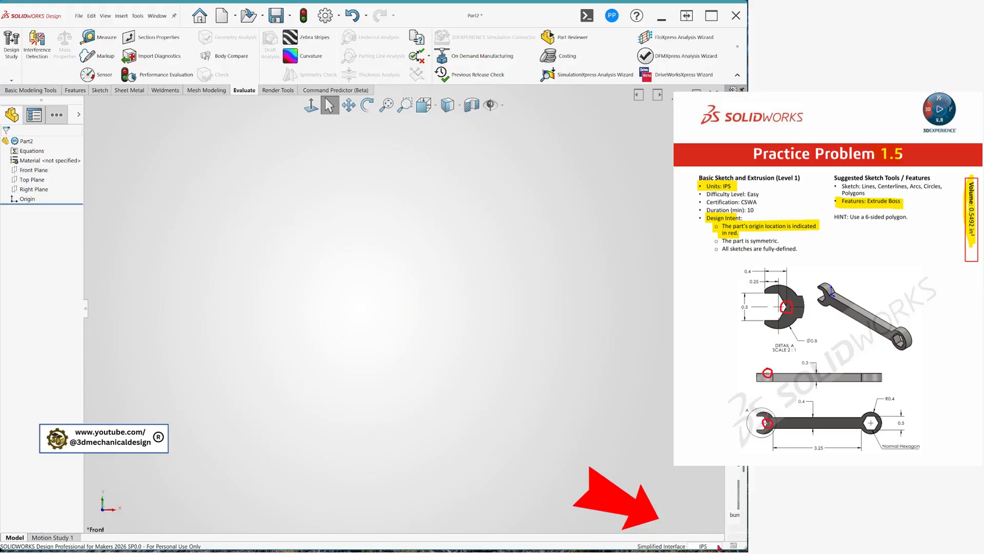
{"action": "left_click", "coordinate": [720, 547]}
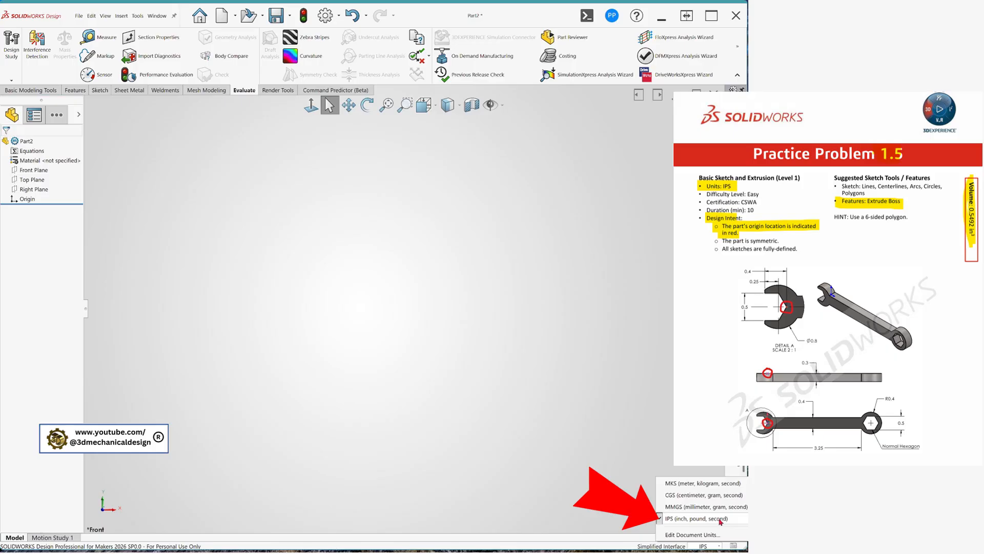
{"action": "left_click", "coordinate": [534, 419]}
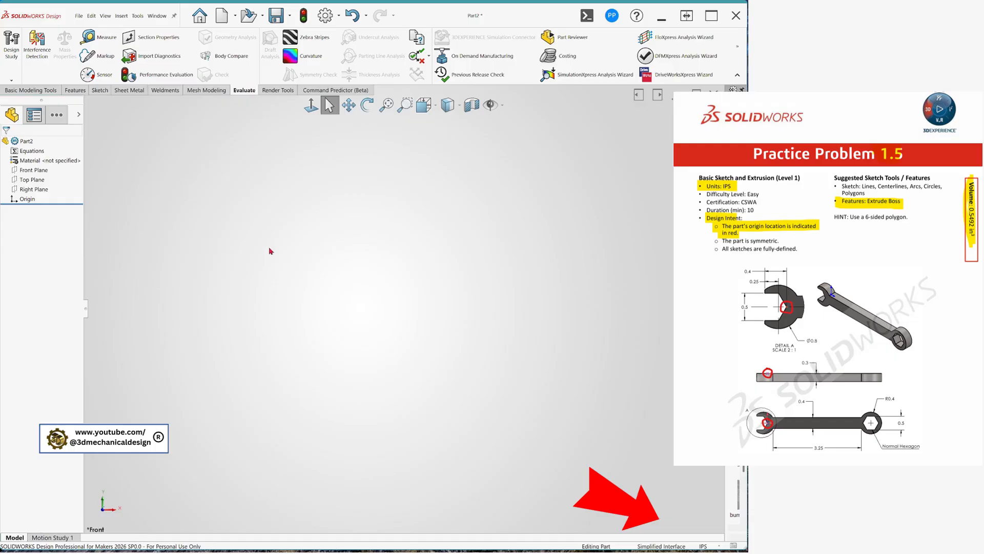
Start a sketch on the Front Plane and draw a six-sided polygon level with the origin, about 0.64 in to its left, radius about 0.77 in
{"action": "key", "text": "s"}
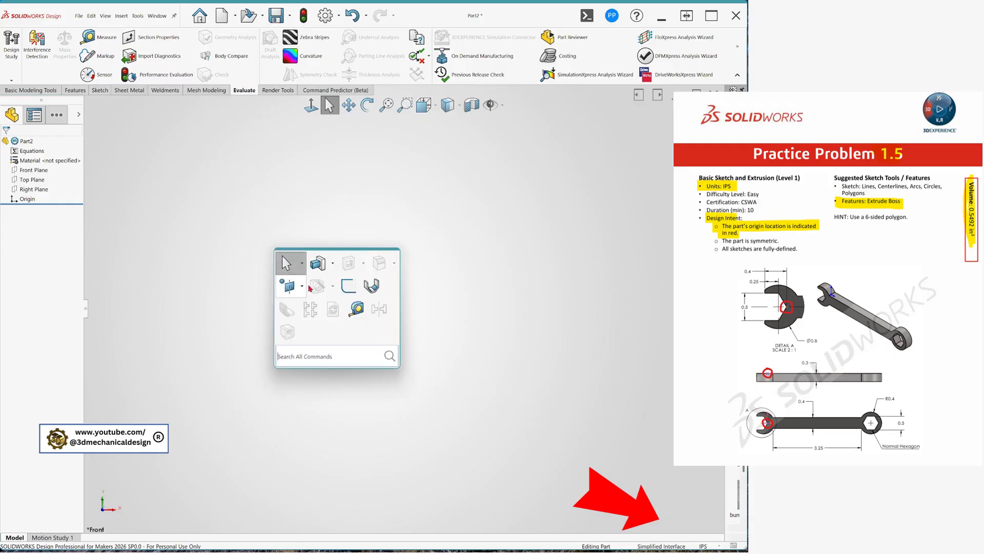
{"action": "left_click", "coordinate": [353, 290]}
{"action": "left_click", "coordinate": [285, 240]}
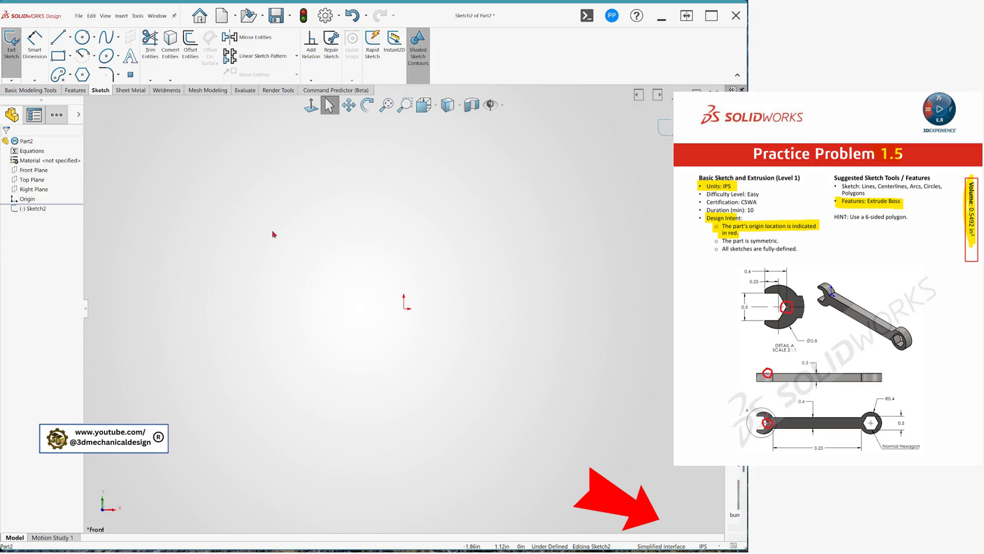
{"action": "key", "text": "s"}
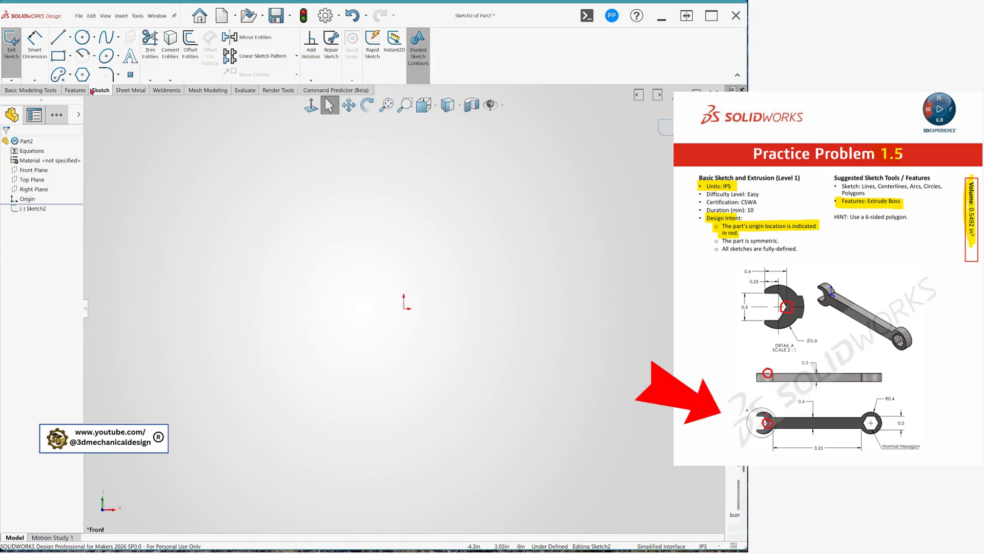
{"action": "left_click", "coordinate": [83, 75]}
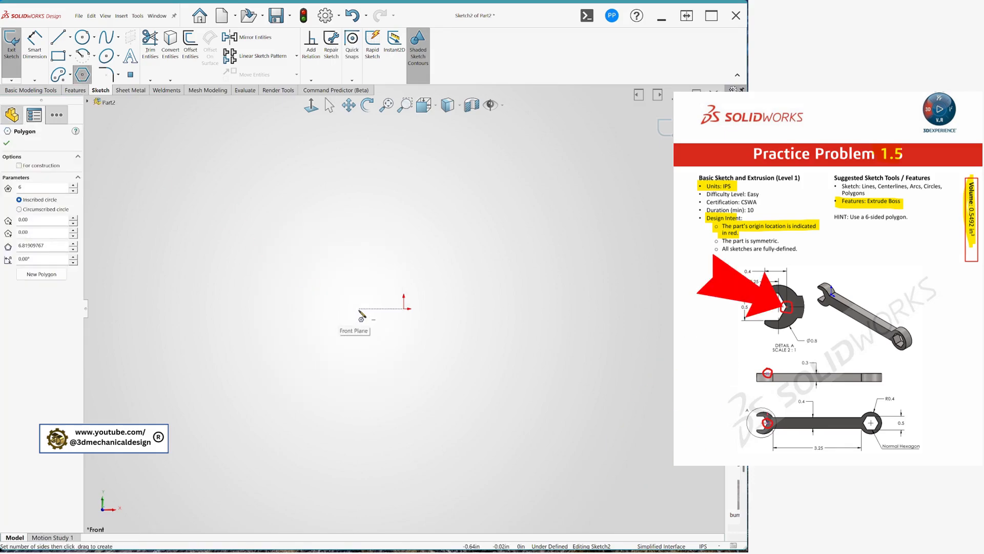
{"action": "left_click", "coordinate": [359, 308]}
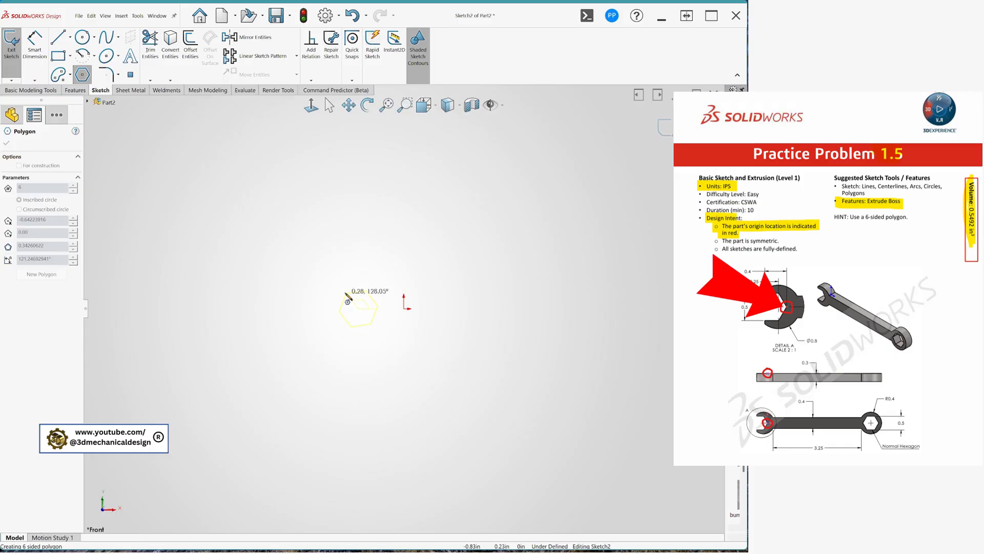
{"action": "left_click", "coordinate": [331, 262]}
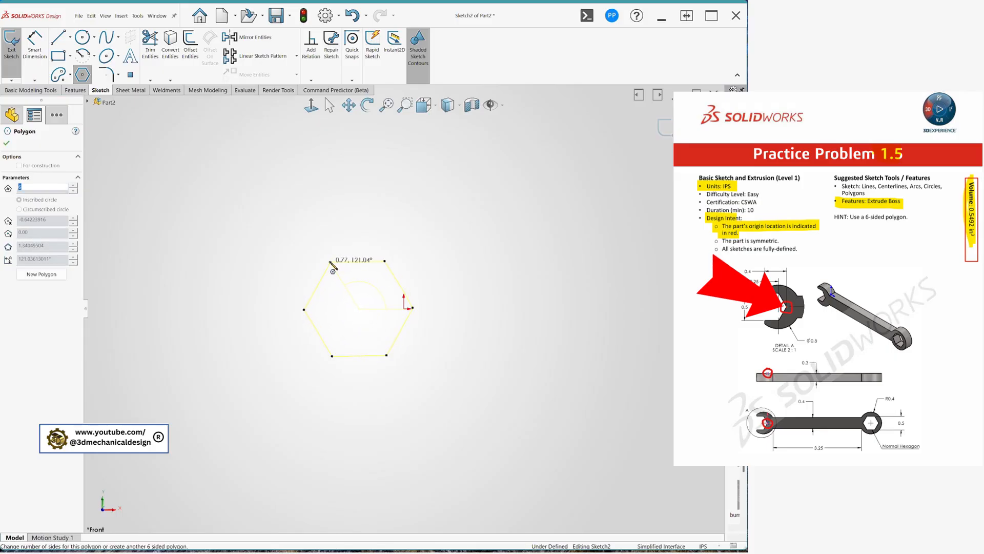
{"action": "key", "text": "Escape"}
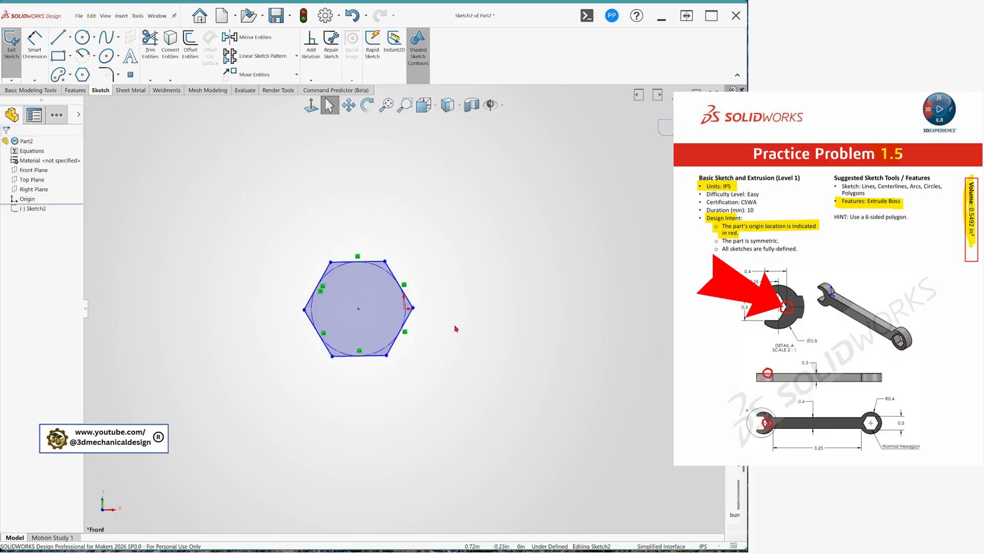
Make the hexagon's rightmost vertex coincident with the origin
{"action": "left_click", "coordinate": [413, 309]}
{"action": "scroll", "coordinate": [413, 310], "scroll_direction": "down", "scroll_amount": 5}
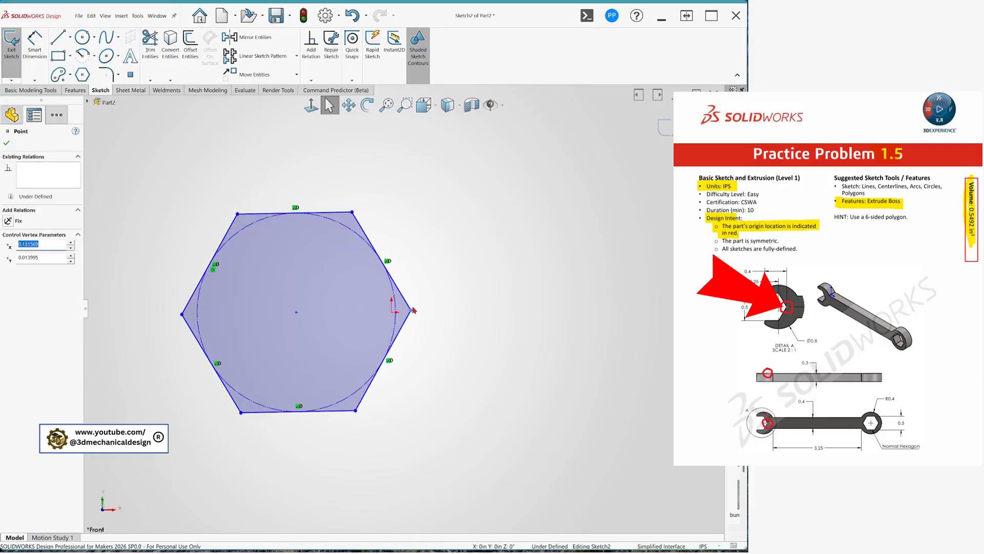
{"action": "left_click", "coordinate": [389, 315], "text": "ctrl"}
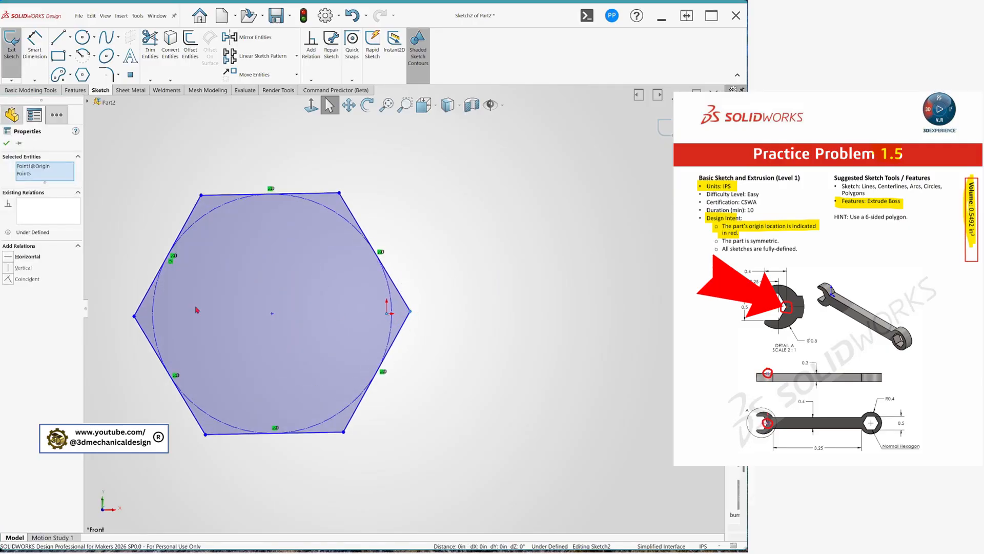
{"action": "left_click", "coordinate": [15, 280]}
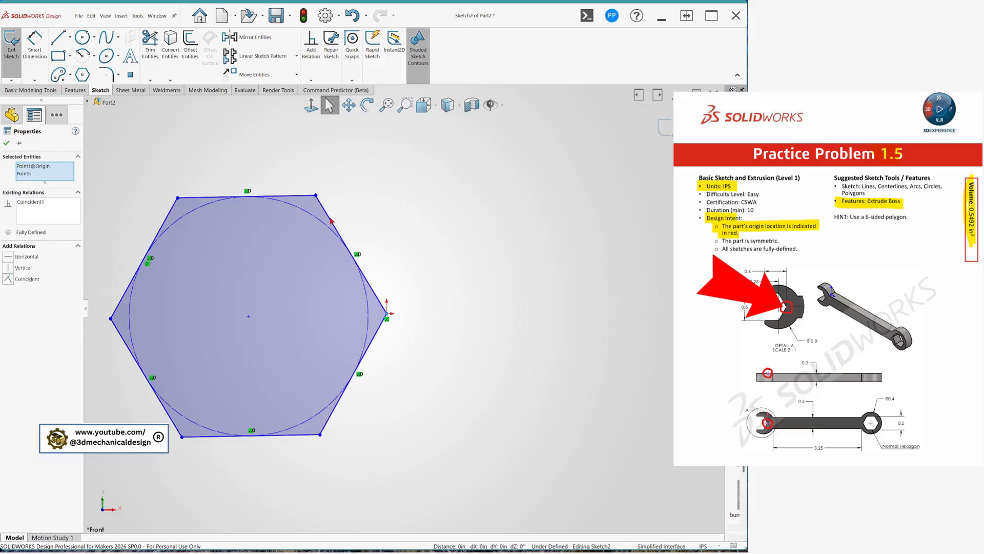
Apply a horizontal relation to the hexagon's upper edge
{"action": "left_click", "coordinate": [304, 196]}
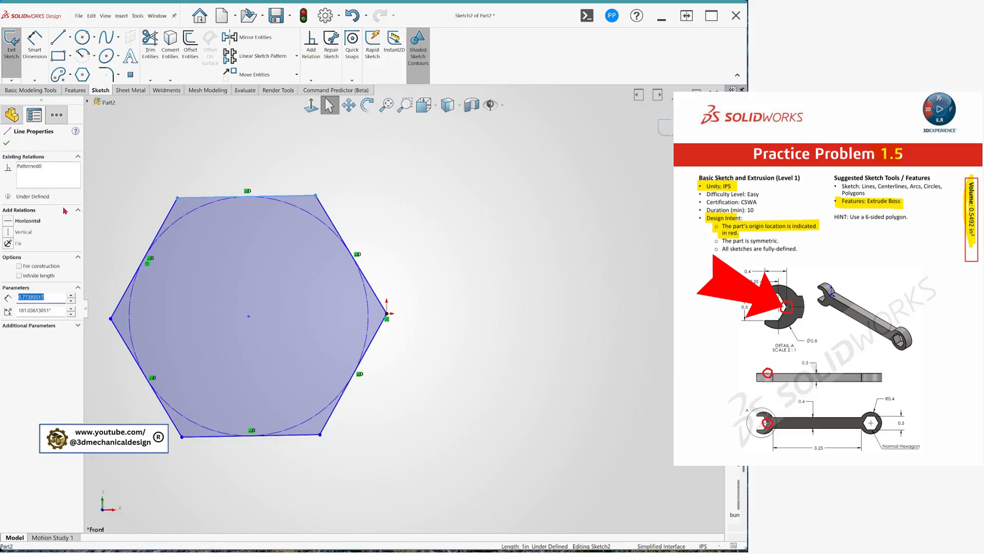
{"action": "left_click", "coordinate": [15, 221]}
{"action": "scroll", "coordinate": [556, 375], "scroll_direction": "up", "scroll_amount": 2}
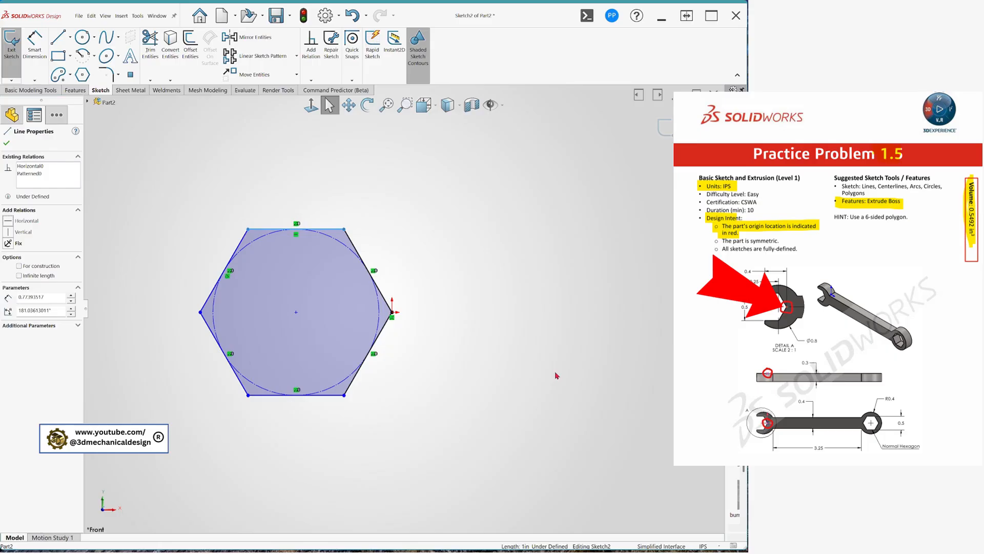
{"action": "left_click", "coordinate": [551, 369]}
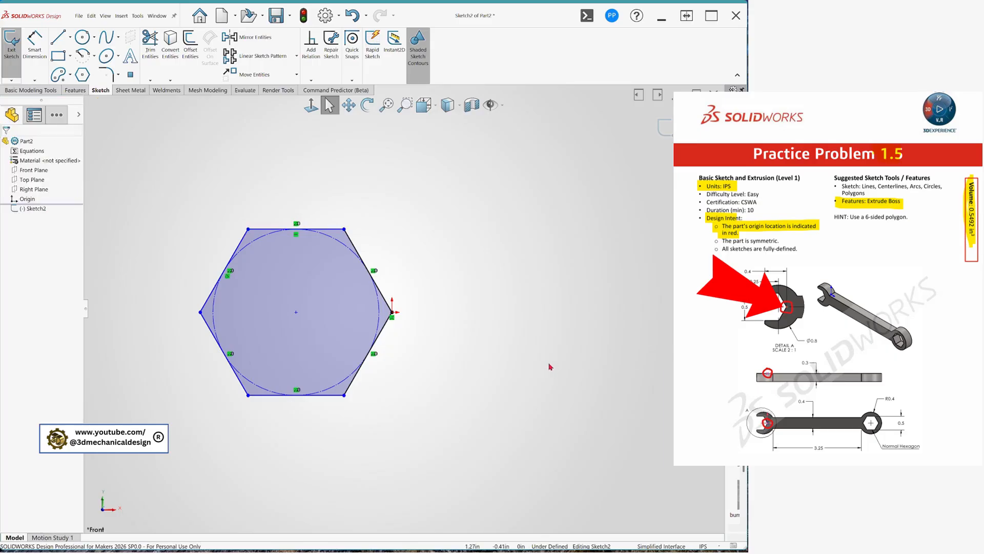
Dimension the distance between the hexagon's upper and lower horizontal edges as 0.5 in
{"action": "key", "text": "s"}
{"action": "left_click", "coordinate": [589, 377]}
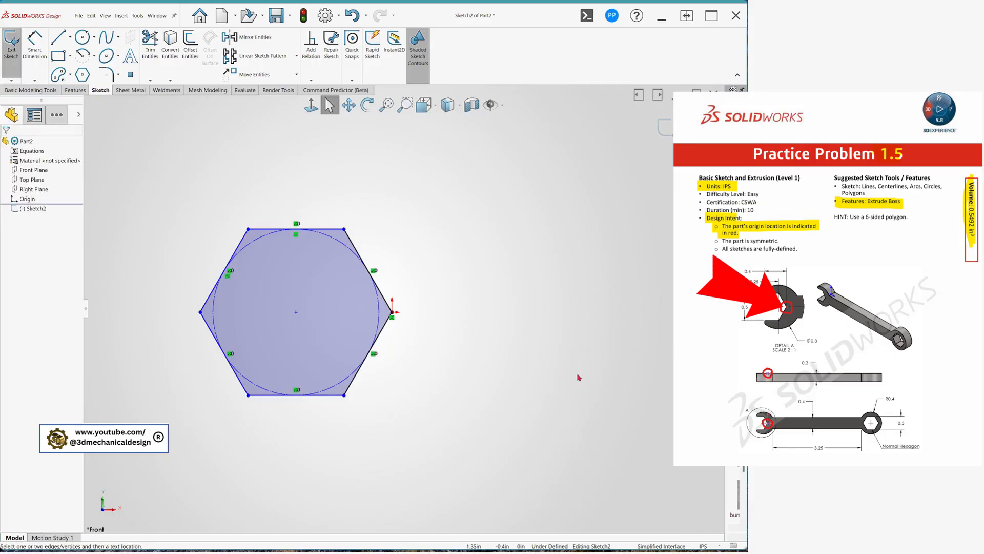
{"action": "left_click", "coordinate": [270, 394]}
{"action": "left_click", "coordinate": [287, 228]}
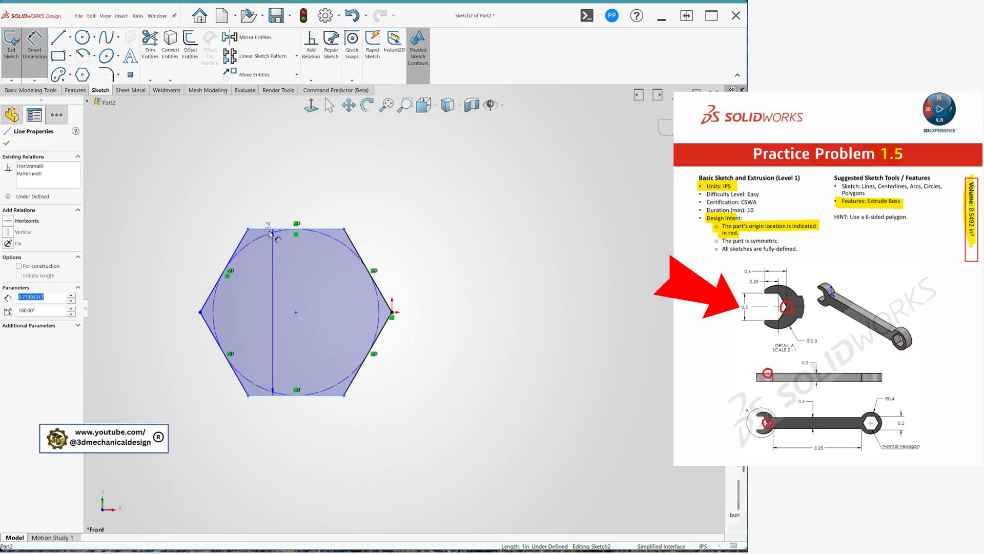
{"action": "left_click", "coordinate": [166, 289]}
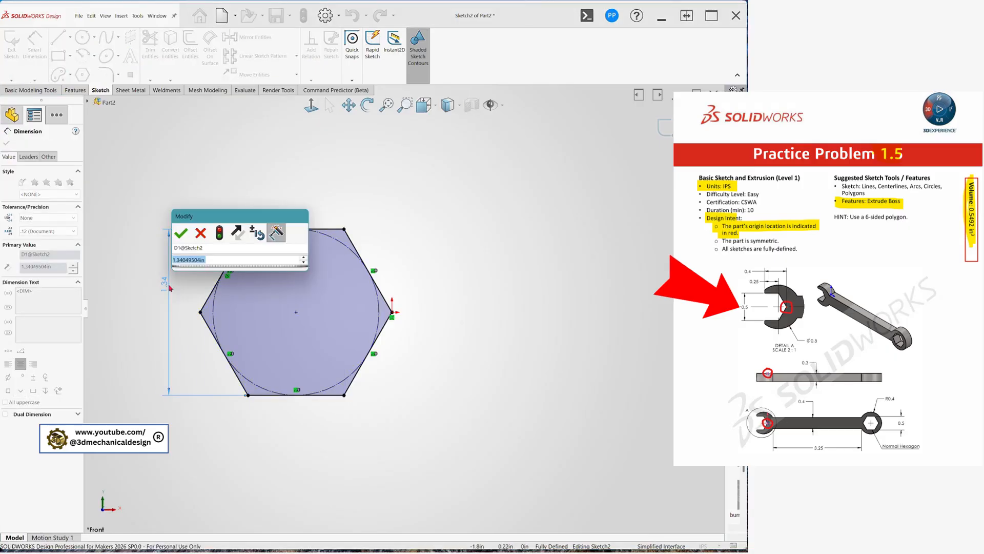
{"action": "key", "text": "BackSpace"}
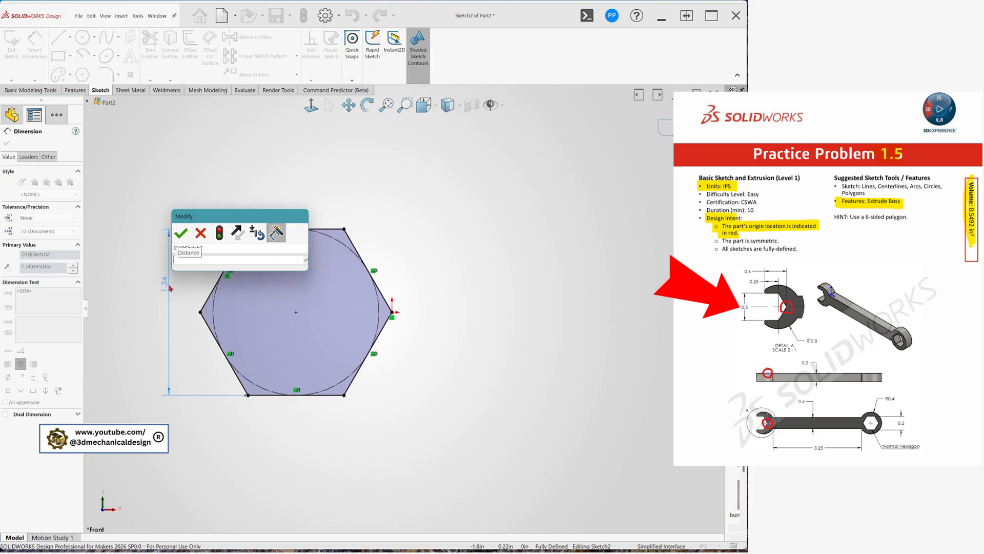
{"action": "type", "text": "5"}
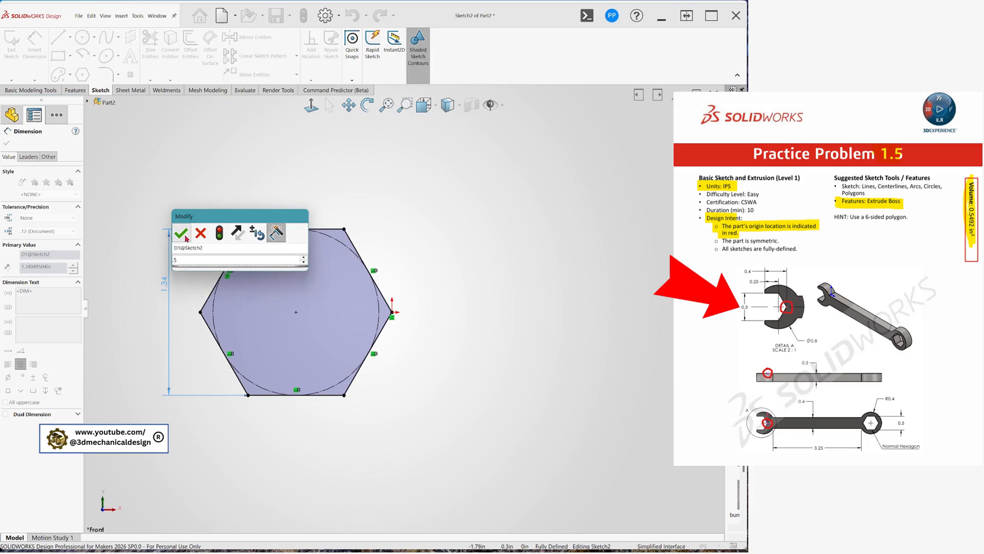
{"action": "left_click", "coordinate": [181, 233]}
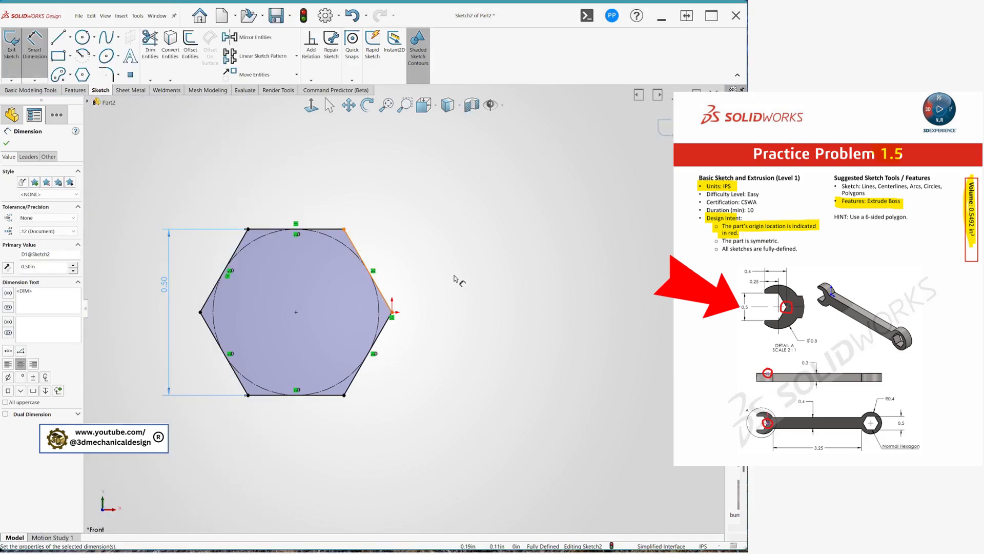
{"action": "key", "text": "Escape"}
Draw a horizontal centerline about 0.2 in long from the origin into the hexagon, toward its center
{"action": "key", "text": "s"}
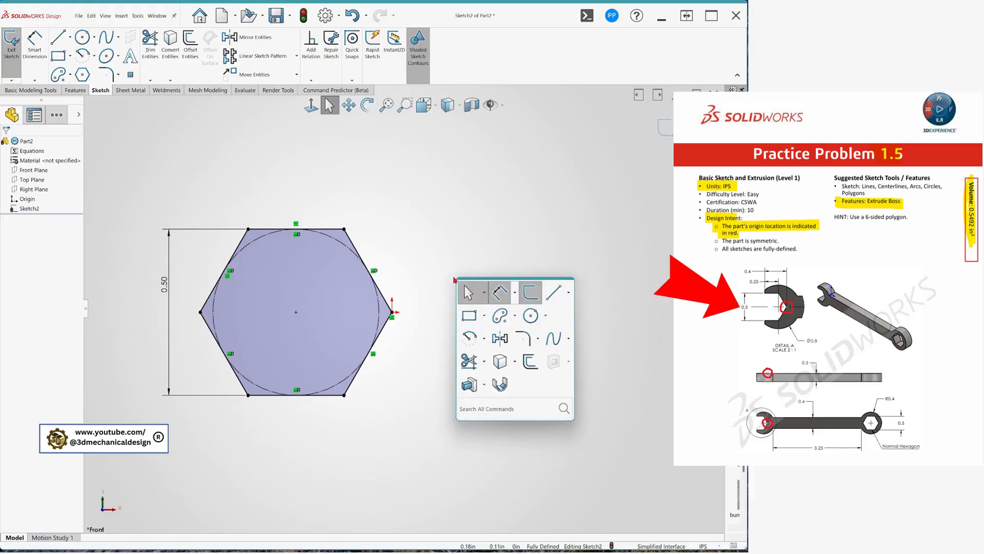
{"action": "left_click", "coordinate": [568, 293]}
{"action": "left_click", "coordinate": [553, 323]}
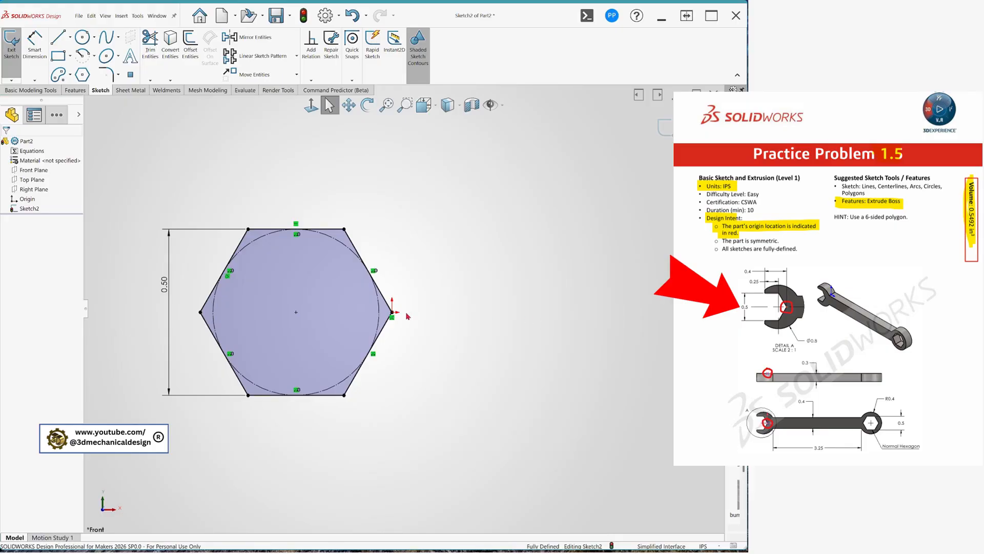
{"action": "left_click", "coordinate": [392, 312]}
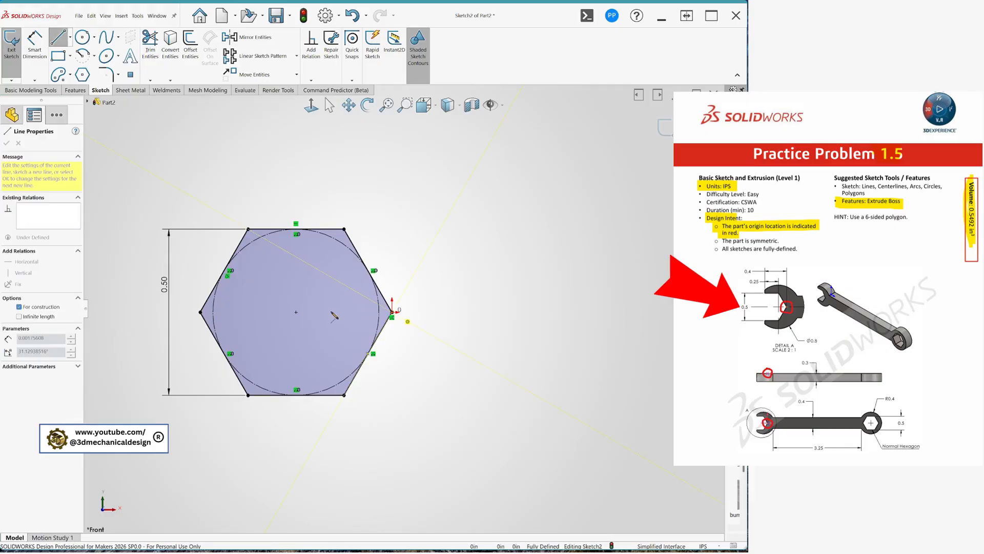
{"action": "left_click", "coordinate": [328, 312]}
{"action": "key", "text": "Escape"}
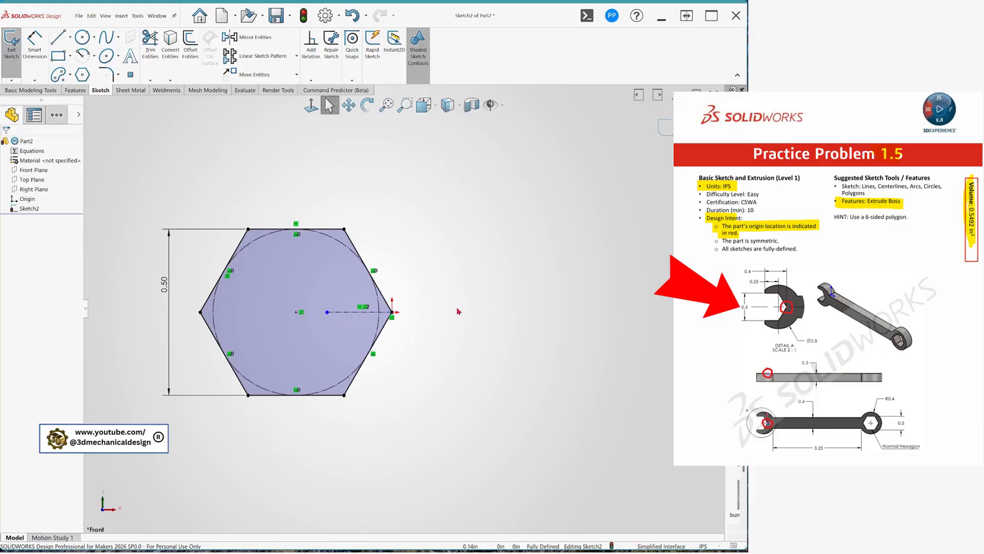
Dimension the horizontal centerline's length as 0.15 in, placing the dimension below the hexagon
{"action": "key", "text": "s"}
{"action": "left_click", "coordinate": [530, 287]}
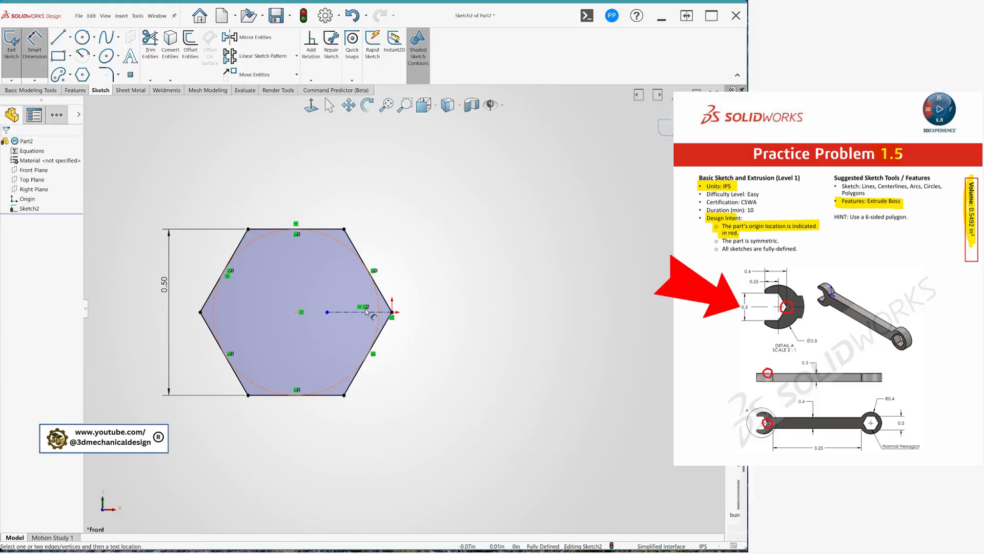
{"action": "left_click", "coordinate": [365, 312]}
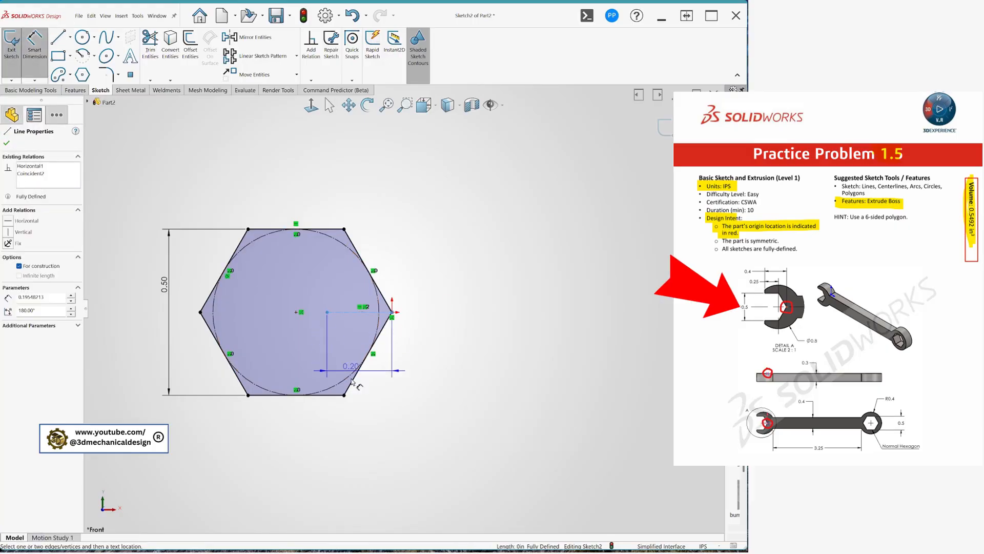
{"action": "left_click", "coordinate": [357, 428]}
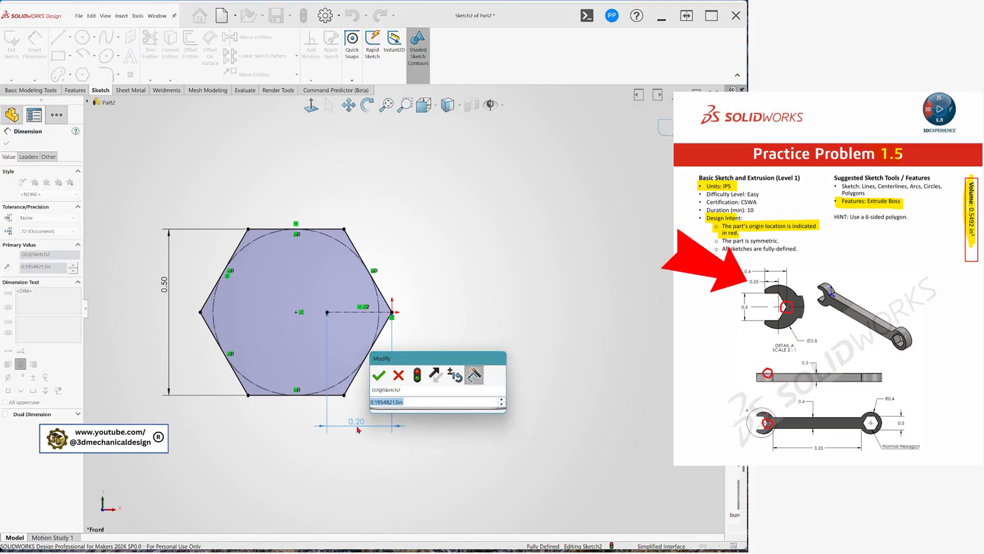
{"action": "type", "text": ".15"}
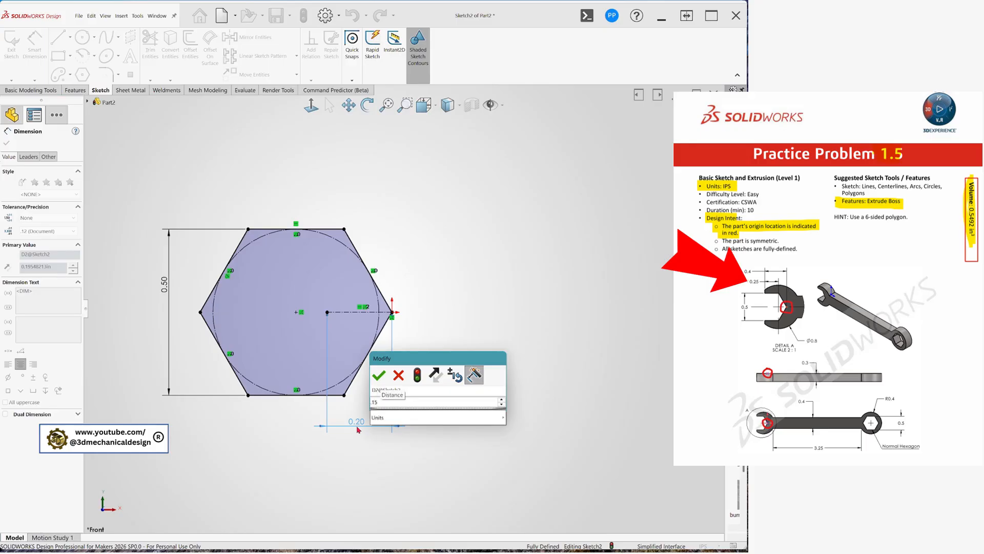
{"action": "left_click", "coordinate": [378, 376]}
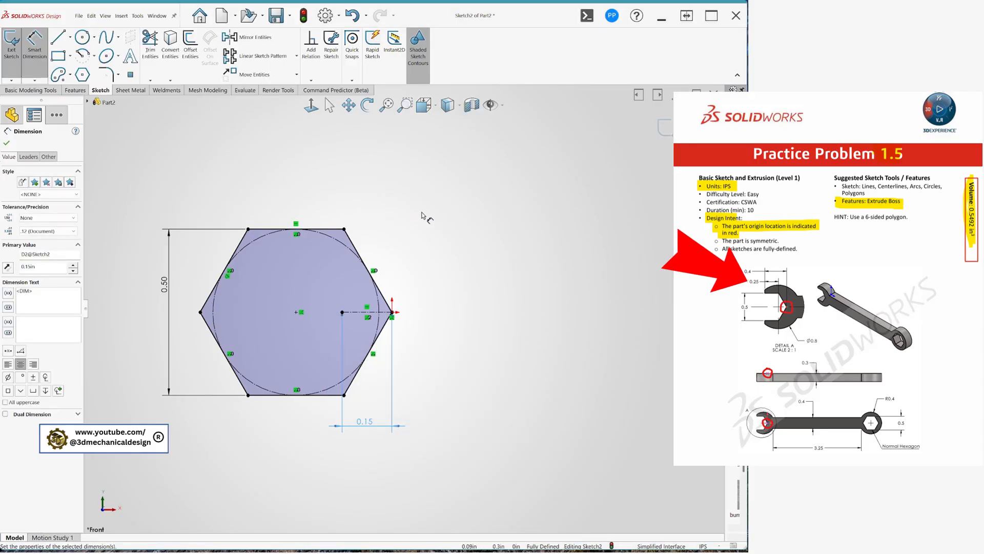
{"action": "key", "text": "s"}
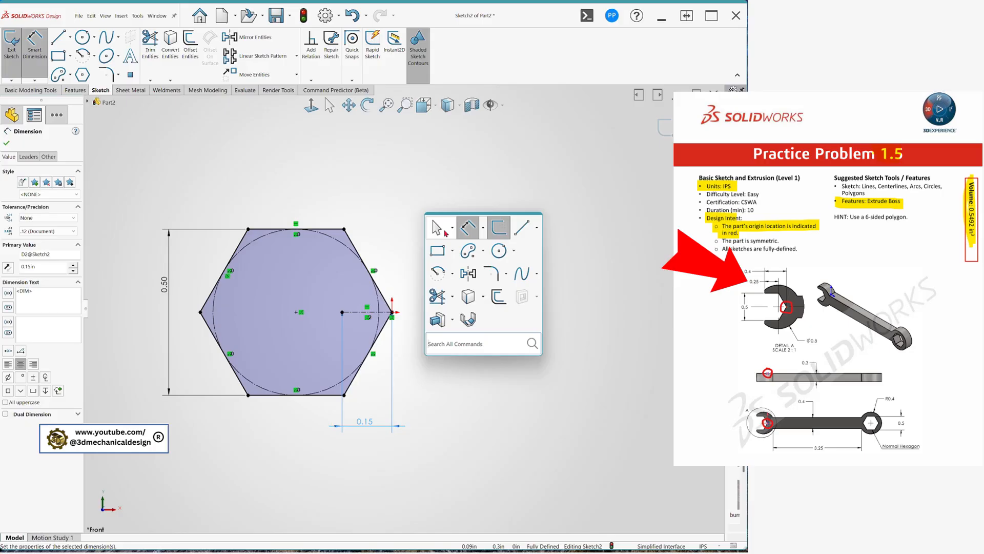
Draw a circle about 0.94 in in diameter around the hexagon, centered on the inner end of the 0.15 in centerline
{"action": "left_click", "coordinate": [499, 251]}
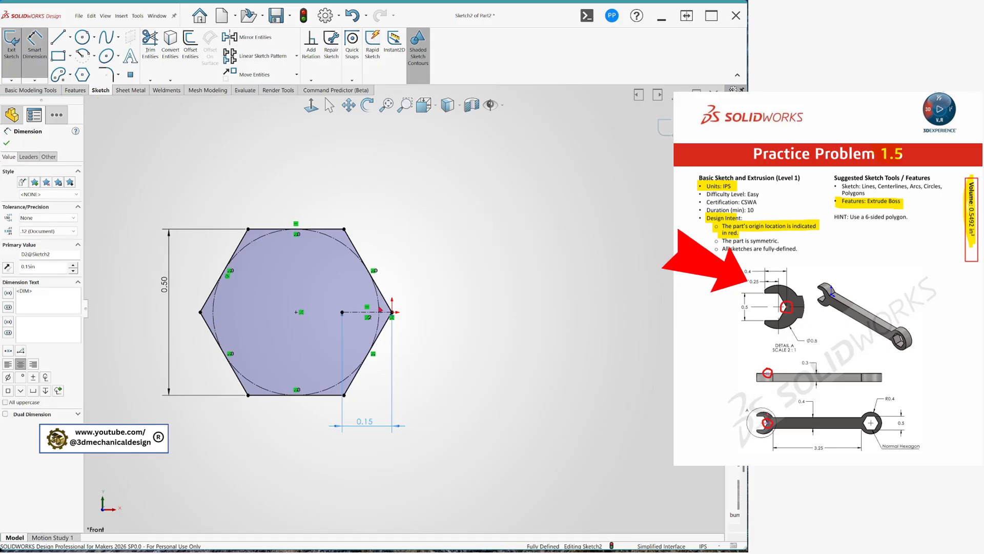
{"action": "left_click", "coordinate": [342, 312]}
{"action": "left_click", "coordinate": [233, 202]}
Dimension the large circle's diameter as 0.8 in, placing the dimension above the circle
{"action": "key", "text": "s"}
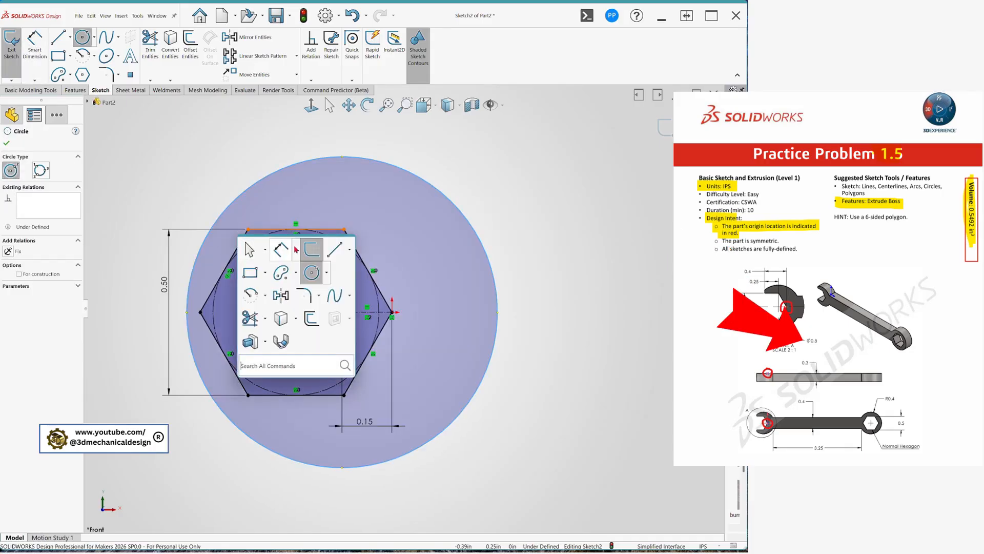
{"action": "left_click", "coordinate": [283, 250]}
{"action": "left_click", "coordinate": [402, 172]}
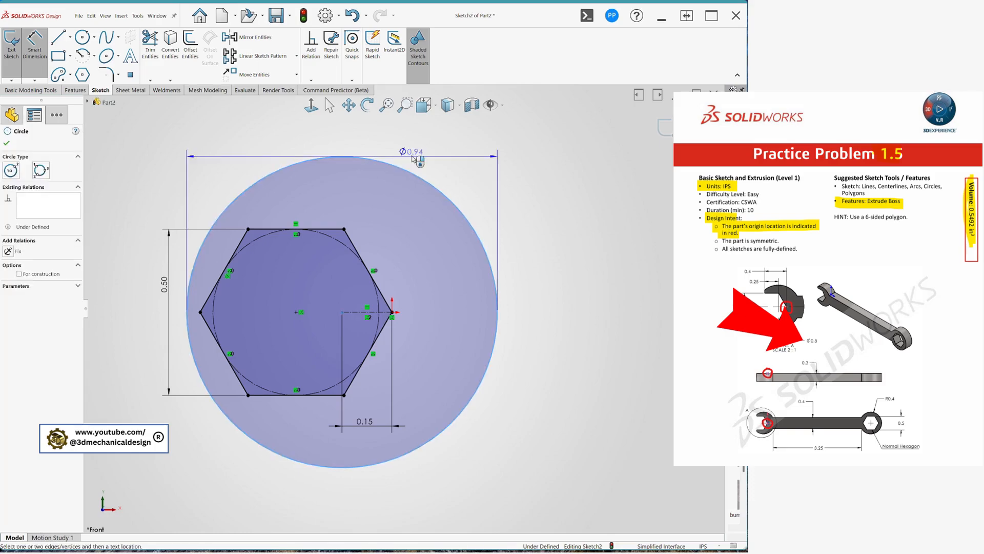
{"action": "left_click", "coordinate": [448, 146]}
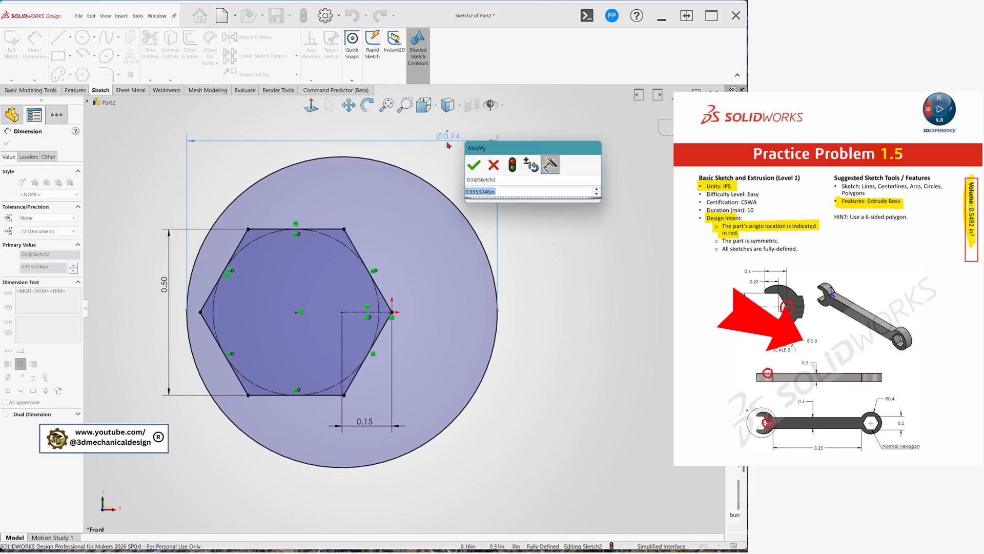
{"action": "type", "text": ".8"}
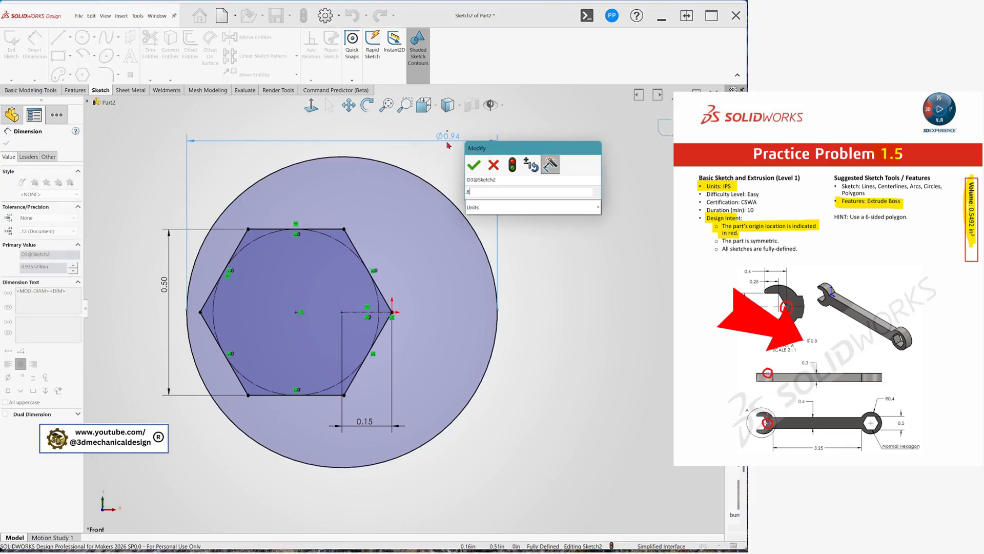
{"action": "left_click", "coordinate": [472, 165]}
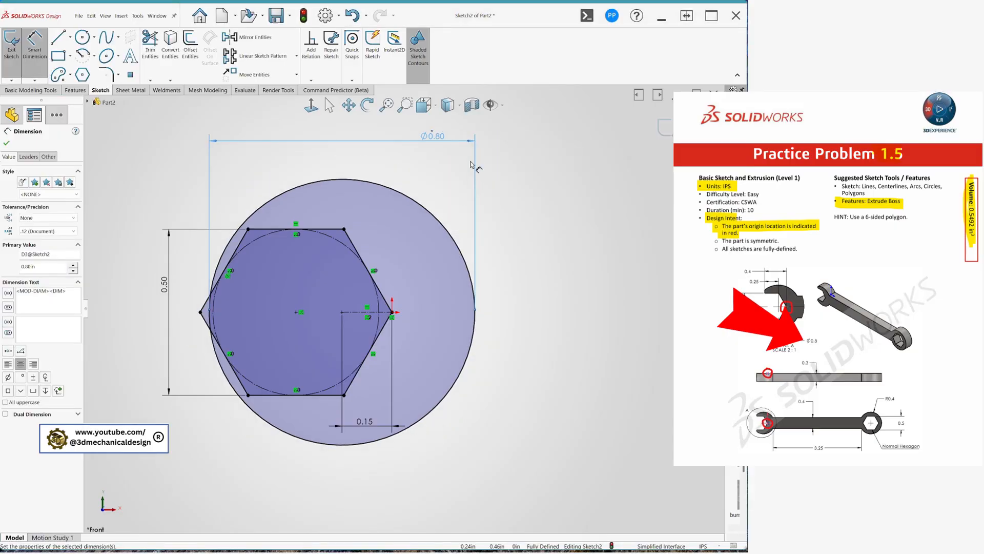
{"action": "scroll", "coordinate": [513, 267], "scroll_direction": "up", "scroll_amount": 4}
{"action": "key", "text": "Escape"}
{"action": "scroll", "coordinate": [496, 341], "scroll_direction": "down", "scroll_amount": 2}
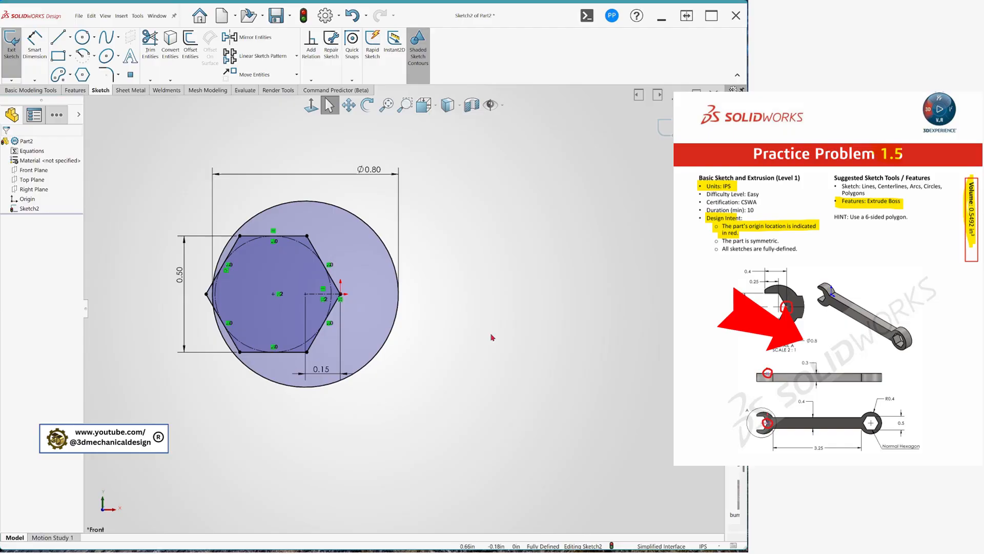
Draw a nearly vertical line about 0.62 in long across the left part of the large circle, with both ends on it
{"action": "key", "text": "s"}
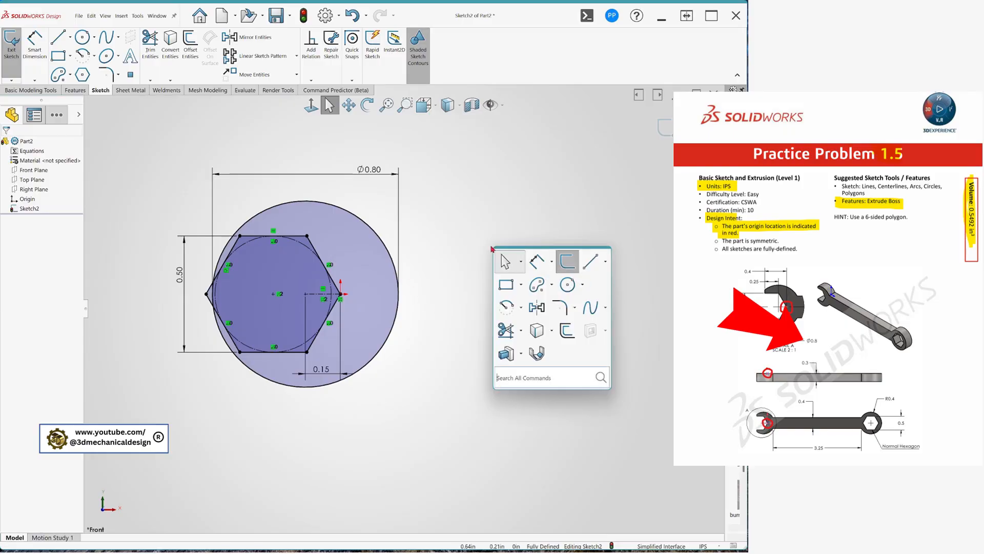
{"action": "left_click", "coordinate": [588, 261]}
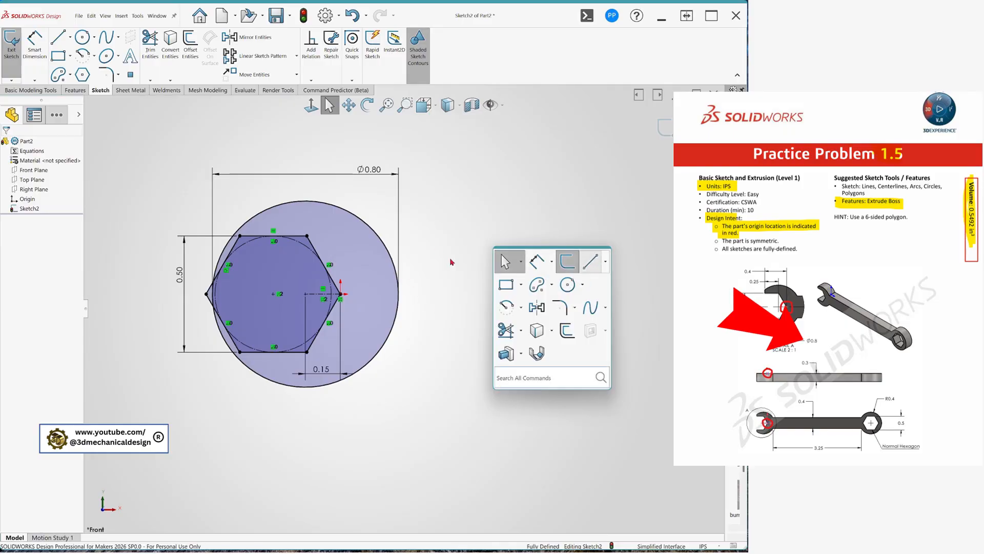
{"action": "left_click", "coordinate": [246, 223]}
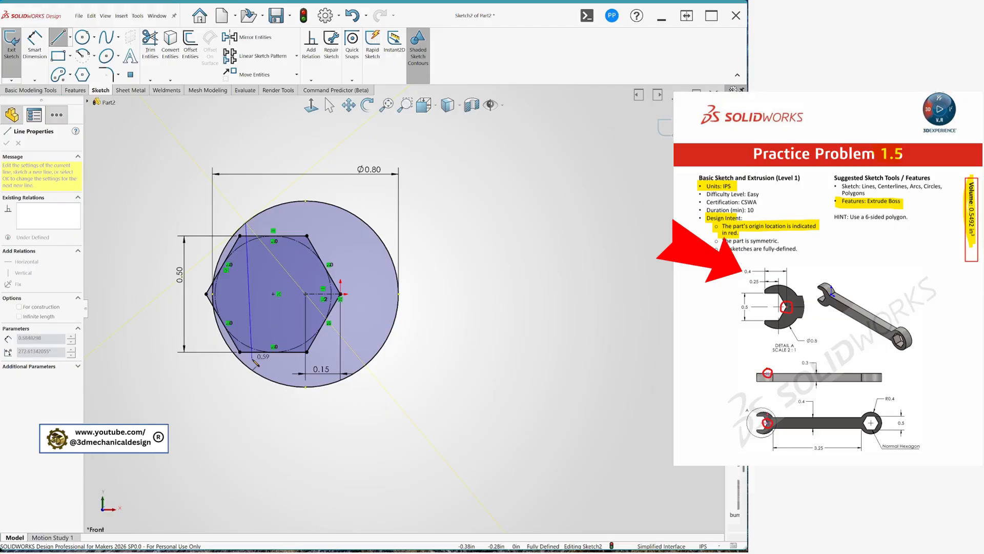
{"action": "left_click", "coordinate": [248, 367]}
{"action": "key", "text": "Escape"}
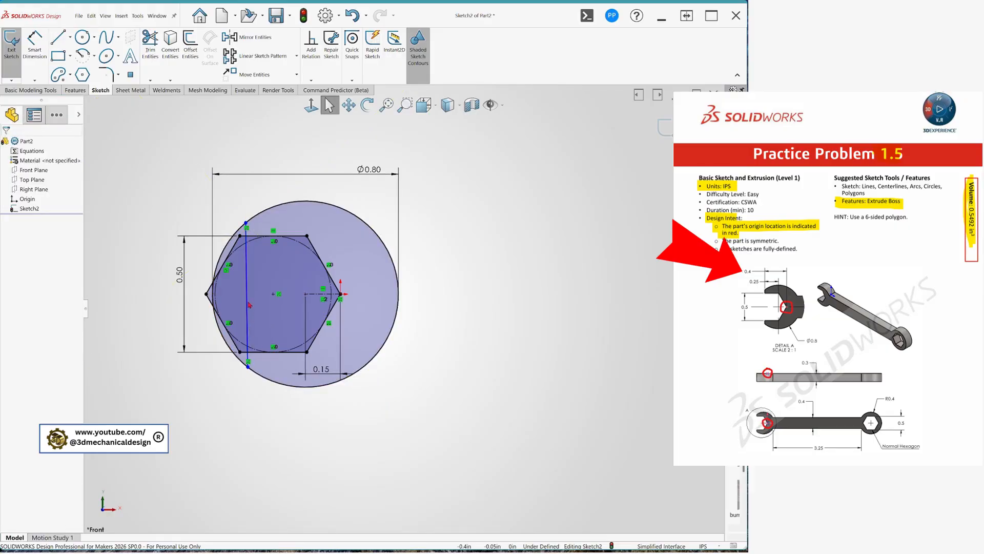
Apply a vertical relation to the line crossing the left part of the circle
{"action": "left_click", "coordinate": [247, 295]}
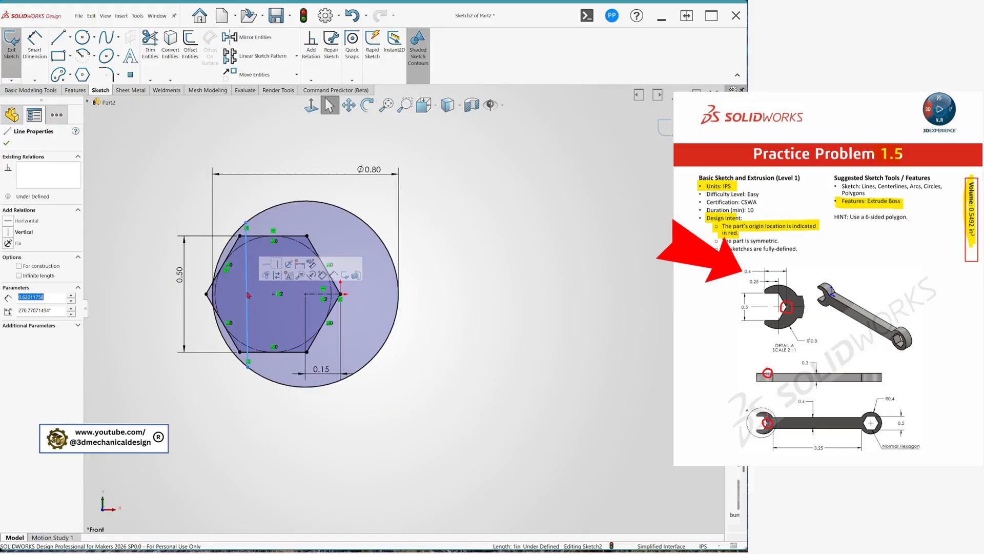
{"action": "left_click", "coordinate": [11, 233]}
{"action": "left_click", "coordinate": [221, 454]}
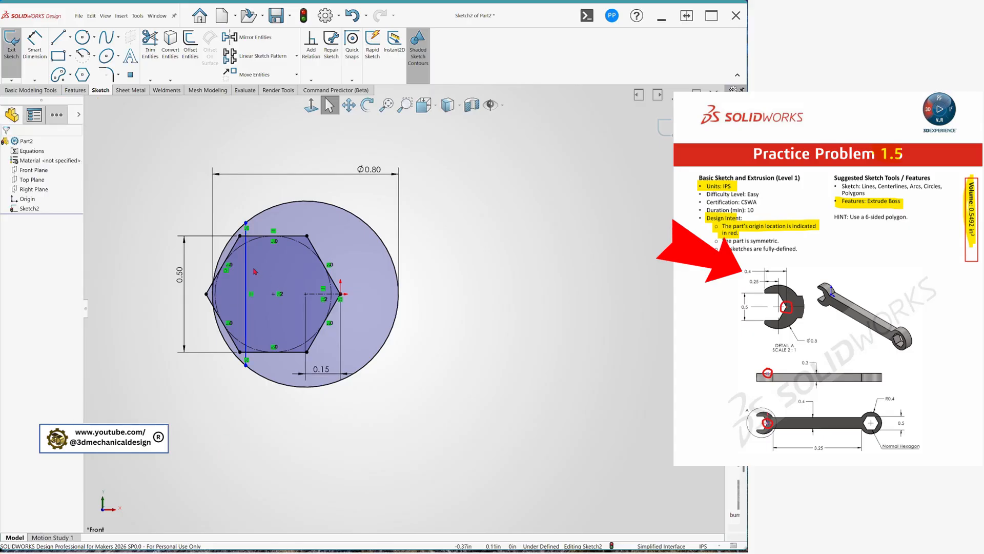
Dimension the distance from the vertical line to the origin as 0.4 in, placing the dimension above the circle
{"action": "key", "text": "s"}
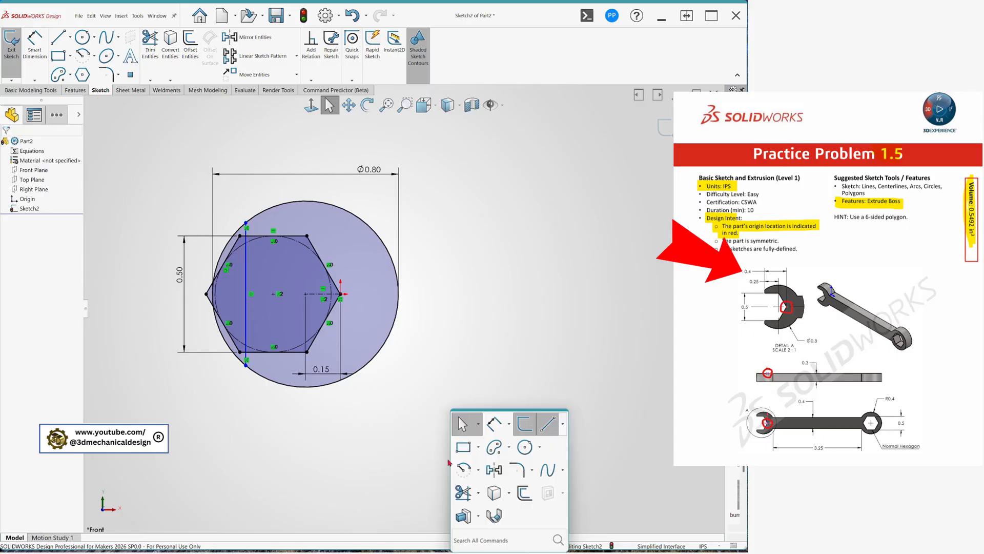
{"action": "left_click", "coordinate": [495, 420]}
{"action": "left_click", "coordinate": [246, 274]}
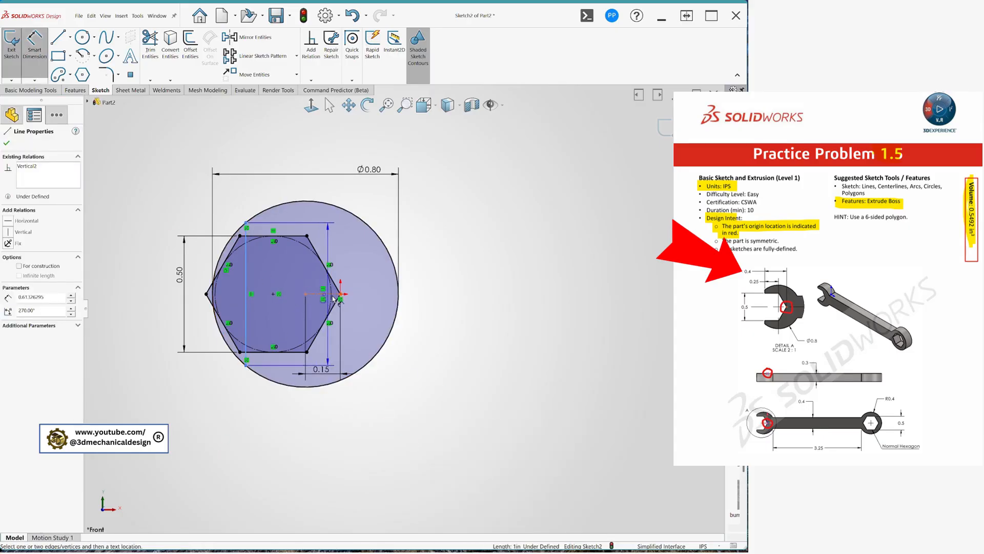
{"action": "left_click", "coordinate": [340, 294]}
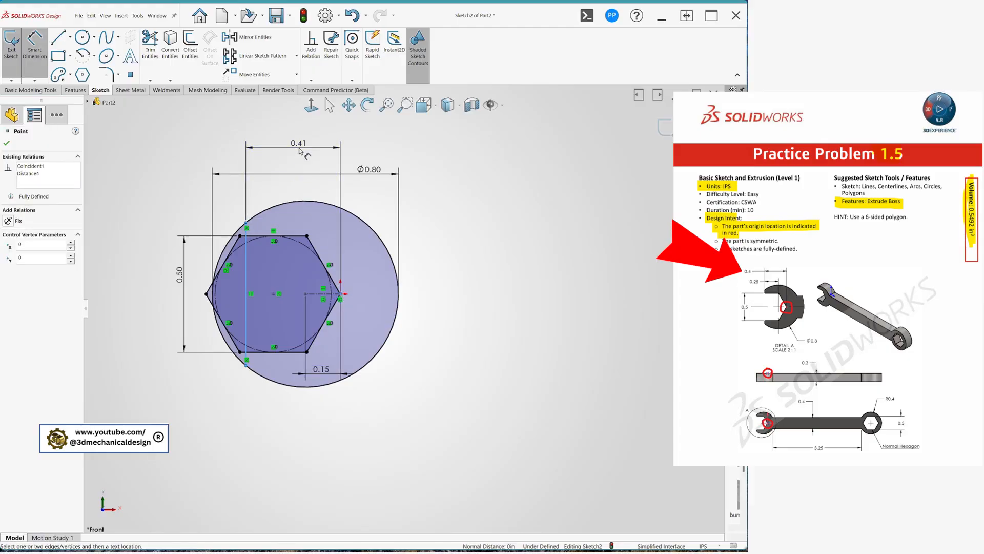
{"action": "left_click", "coordinate": [300, 149]}
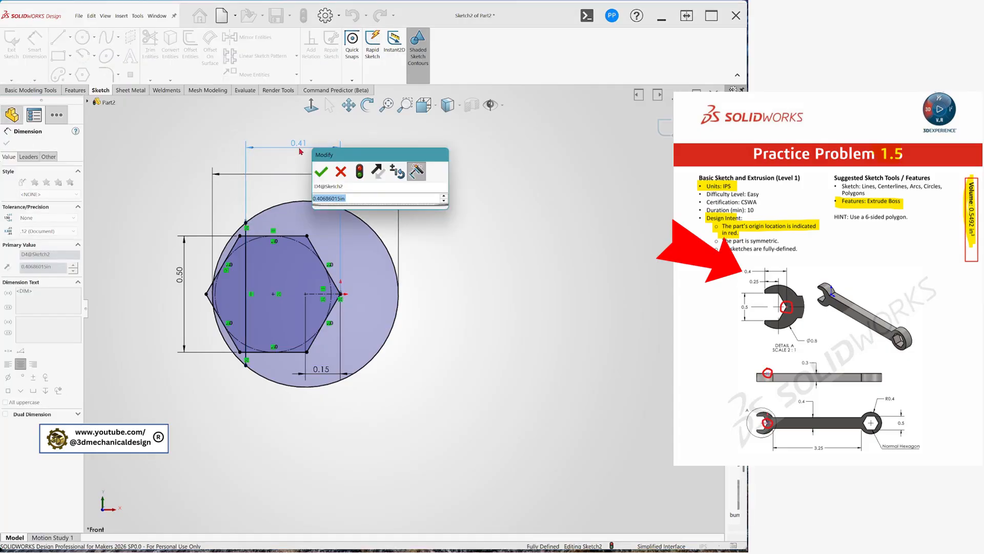
{"action": "type", "text": ".4"}
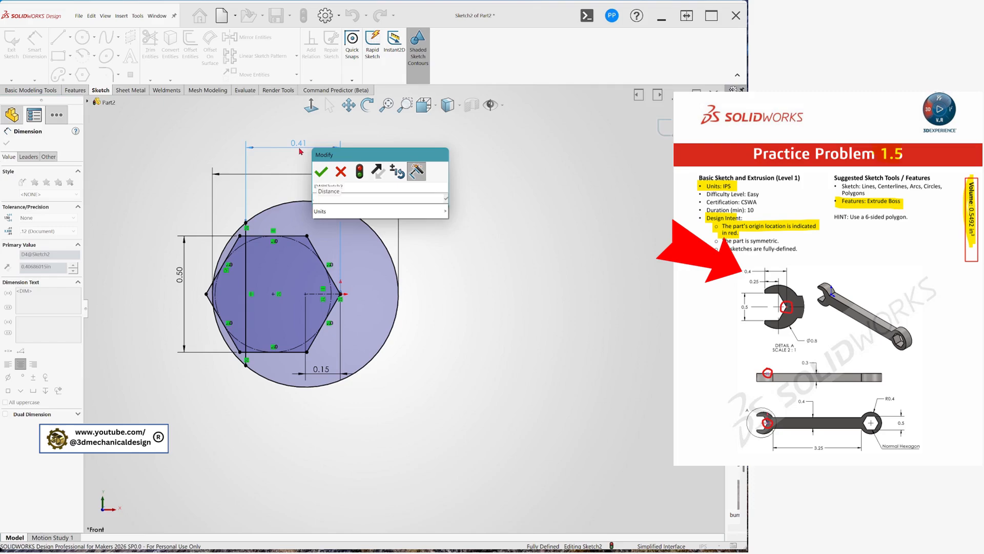
{"action": "left_click", "coordinate": [321, 171]}
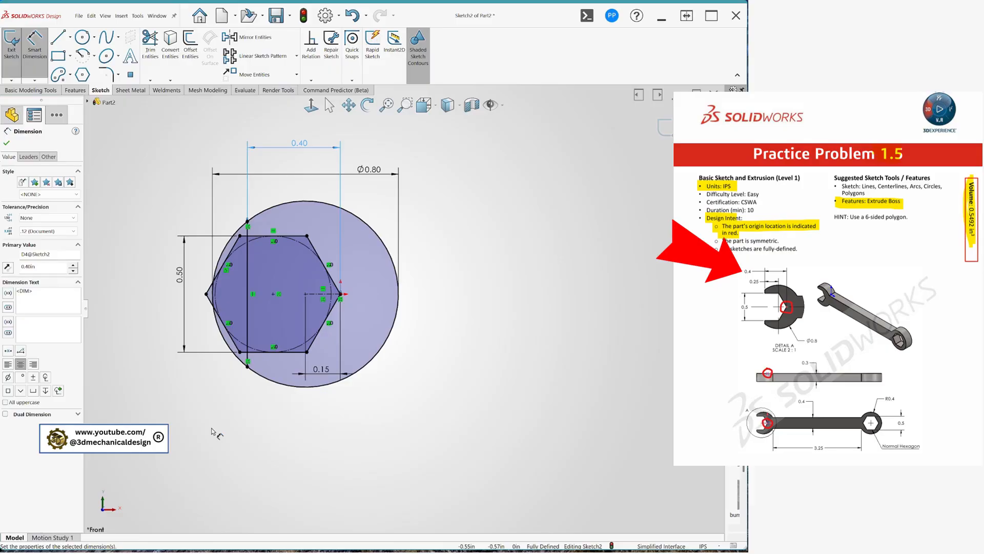
{"action": "key", "text": "Escape"}
Power-trim the circle's left arc, the hexagon portions left of the vertical line and the line's middle segment, keeping trimmed entities as construction geometry
{"action": "key", "text": "s"}
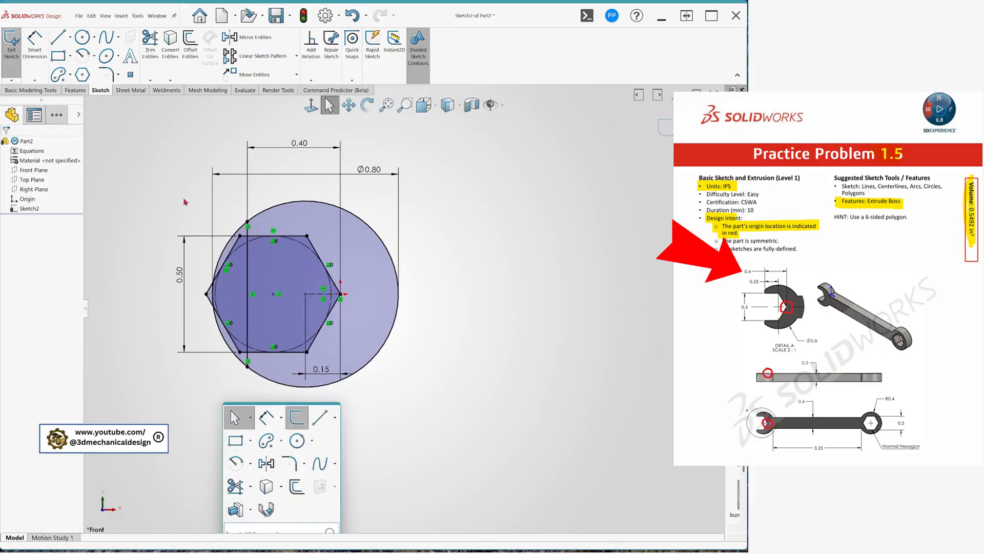
{"action": "key", "text": "s"}
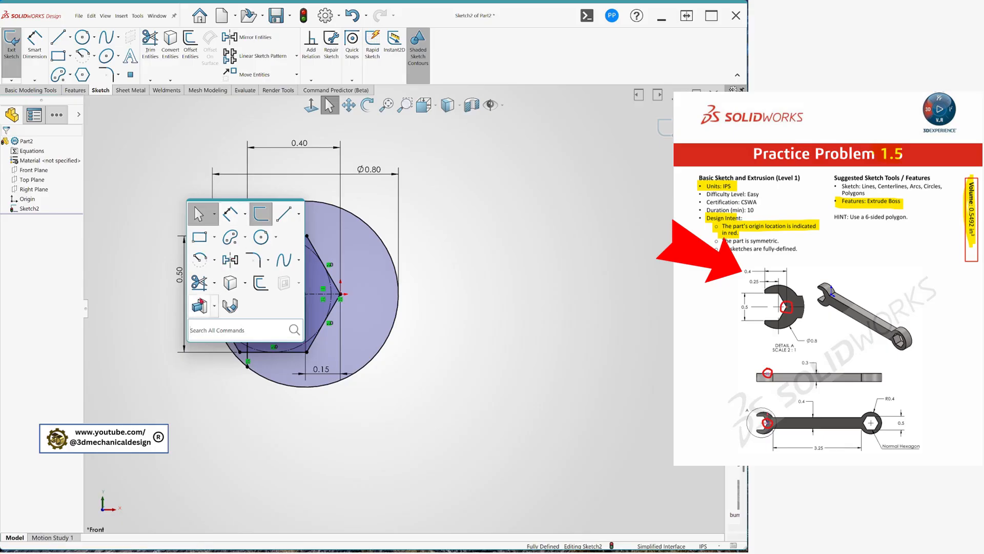
{"action": "left_click", "coordinate": [200, 283]}
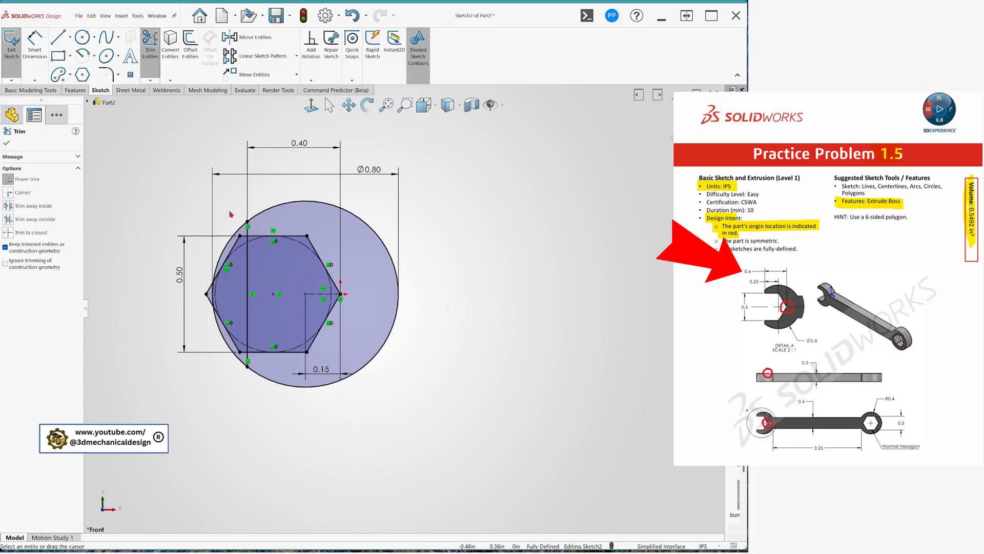
{"action": "mouse_move", "coordinate": [229, 214]}
{"action": "left_mouse_down"}
{"action": "mouse_move", "coordinate": [235, 285]}
{"action": "mouse_move", "coordinate": [219, 355]}
{"action": "left_mouse_up"}
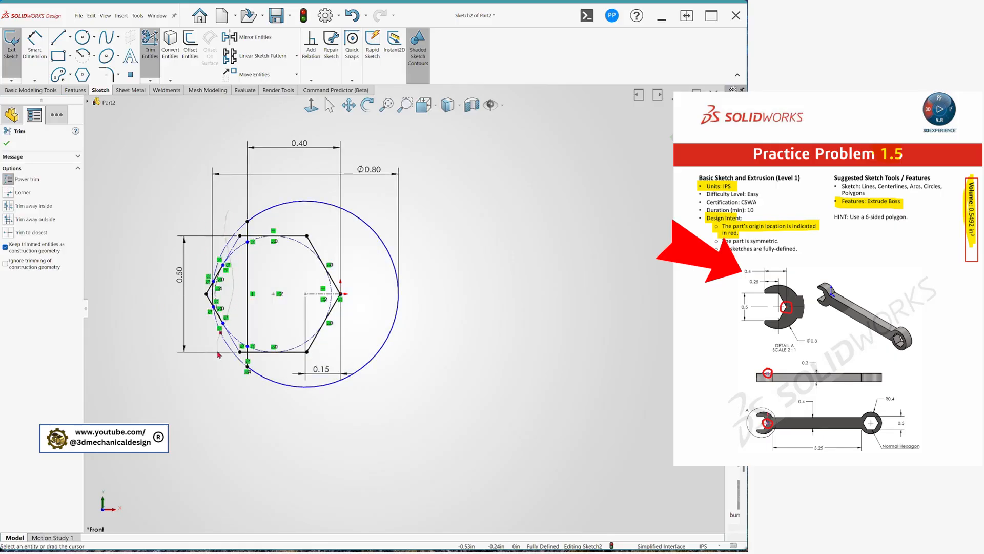
{"action": "mouse_move", "coordinate": [208, 301]}
{"action": "left_mouse_down"}
{"action": "mouse_move", "coordinate": [207, 280]}
{"action": "mouse_move", "coordinate": [215, 298]}
{"action": "left_mouse_up"}
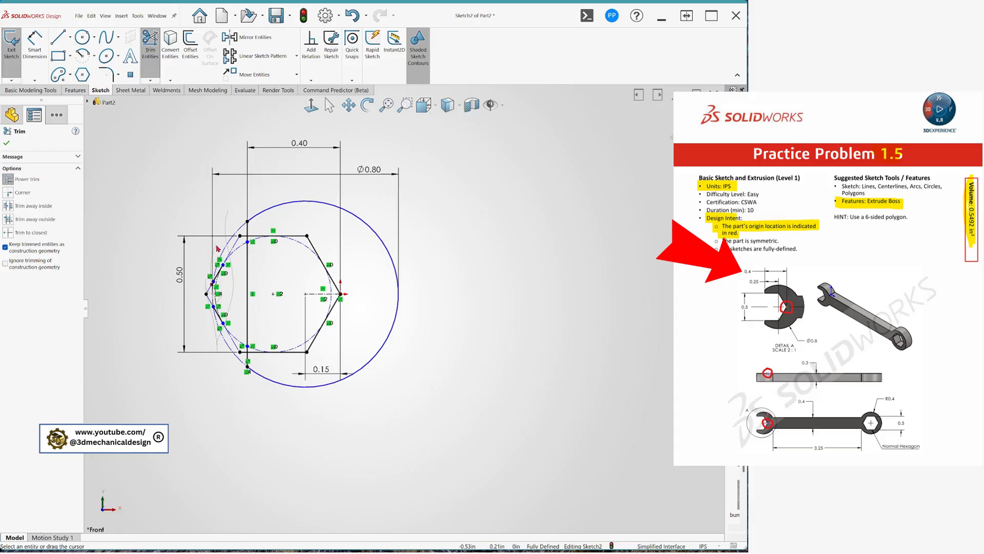
{"action": "left_click_drag", "start_coordinate": [218, 249], "coordinate": [250, 234]}
{"action": "mouse_move", "coordinate": [241, 275]}
{"action": "left_mouse_down"}
{"action": "mouse_move", "coordinate": [274, 286]}
{"action": "mouse_move", "coordinate": [236, 316]}
{"action": "left_mouse_up"}
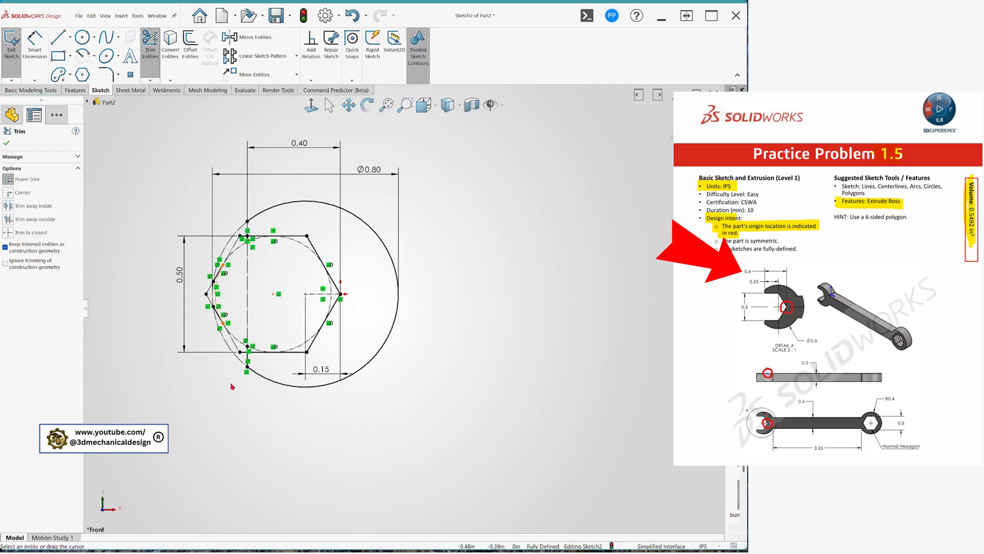
Trim the short horizontal and vertical stubs beyond the intersection of the vertical line with the hexagon's lower edge
{"action": "scroll", "coordinate": [233, 386], "scroll_direction": "down", "scroll_amount": 3}
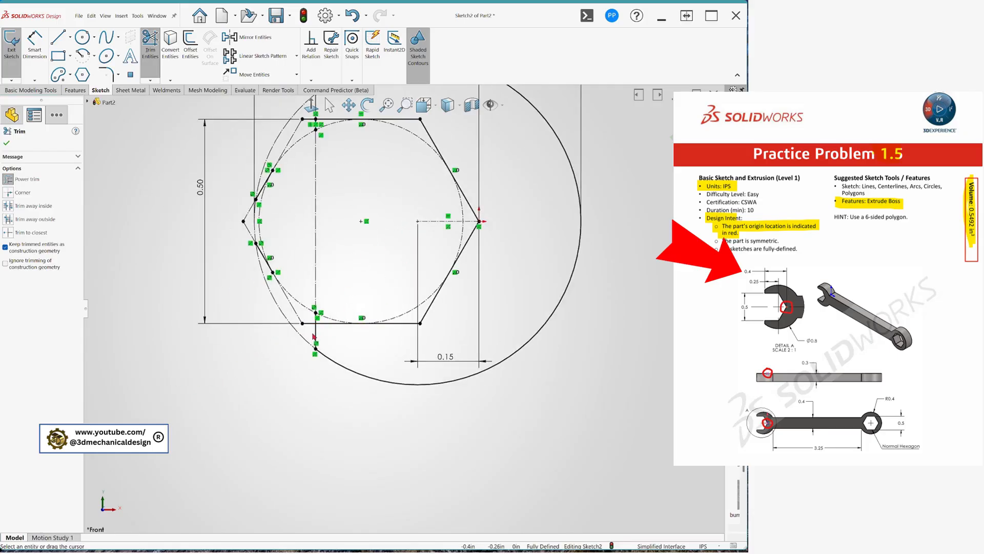
{"action": "scroll", "coordinate": [316, 321], "scroll_direction": "down", "scroll_amount": 4}
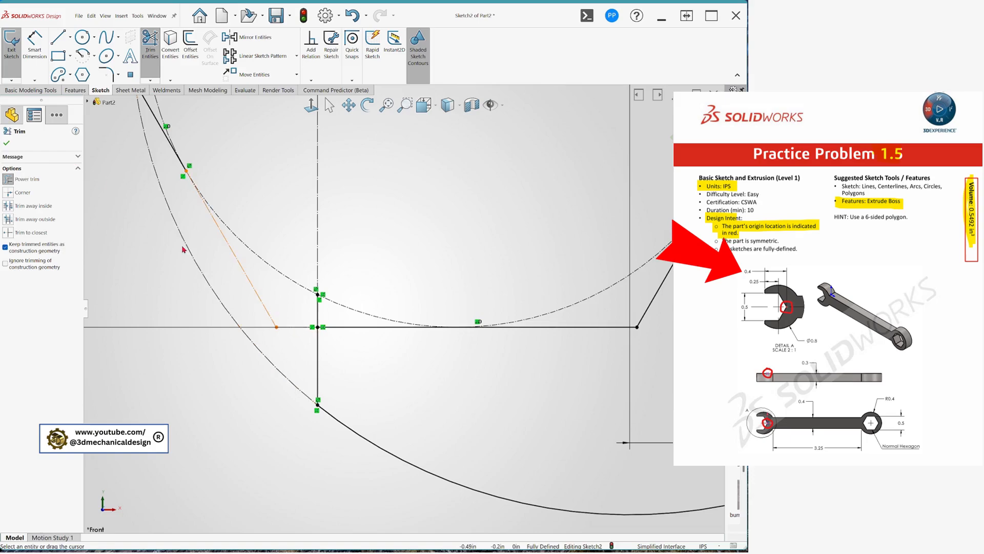
{"action": "key", "text": "Escape"}
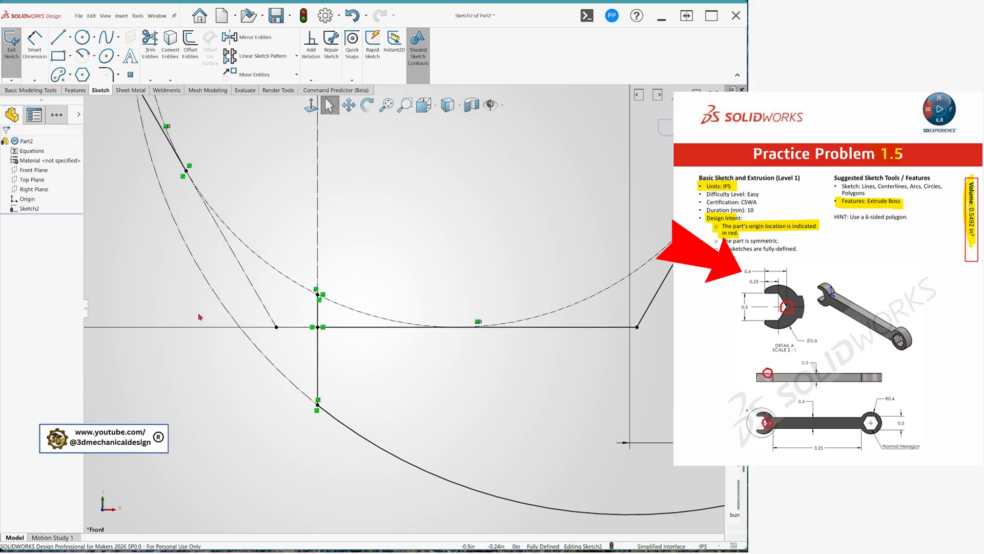
{"action": "left_click", "coordinate": [150, 41]}
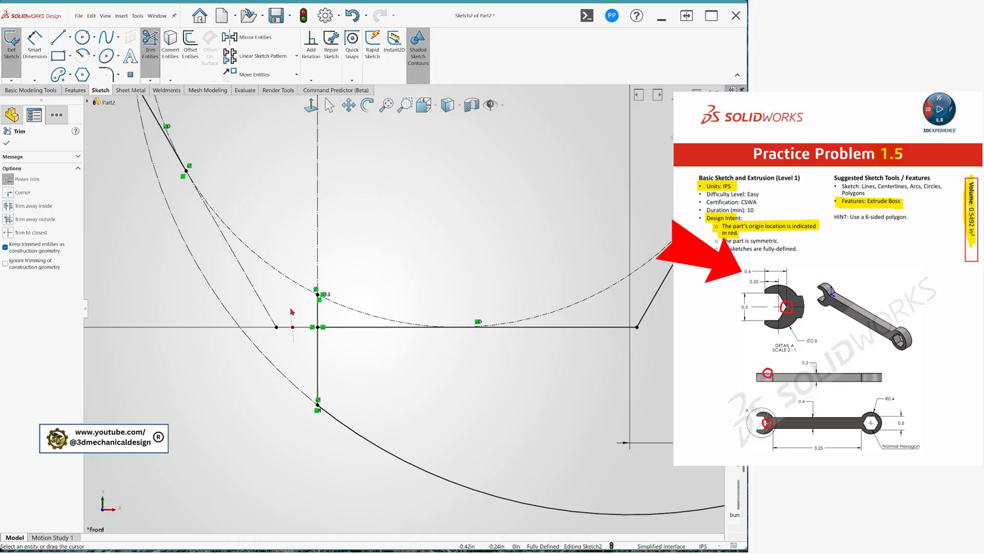
{"action": "left_click_drag", "start_coordinate": [294, 299], "coordinate": [351, 310]}
Trim the short horizontal and vertical stubs where the vertical line meets the hexagon's upper edge
{"action": "scroll", "coordinate": [293, 337], "scroll_direction": "up", "scroll_amount": 5}
{"action": "scroll", "coordinate": [346, 329], "scroll_direction": "down", "scroll_amount": 6}
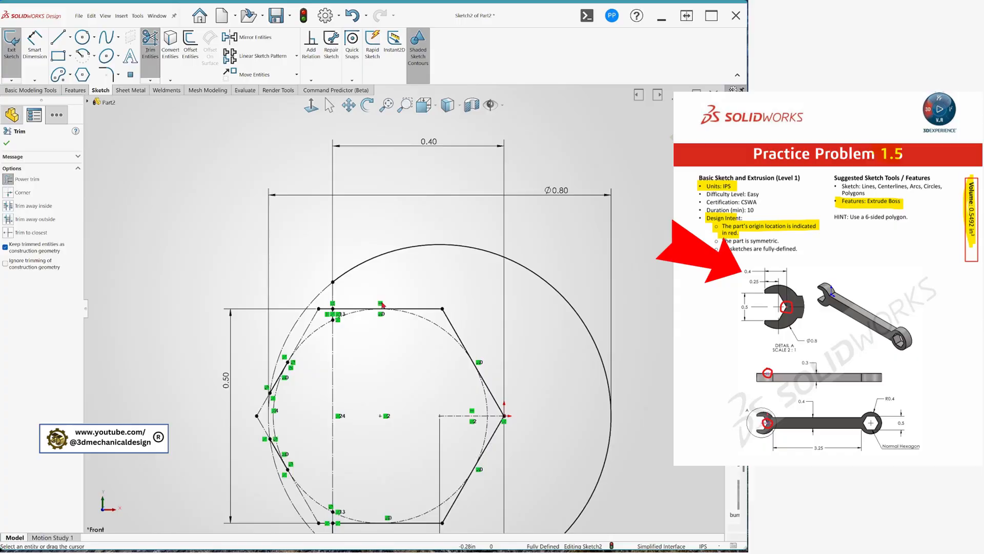
{"action": "scroll", "coordinate": [345, 329], "scroll_direction": "down", "scroll_amount": 3}
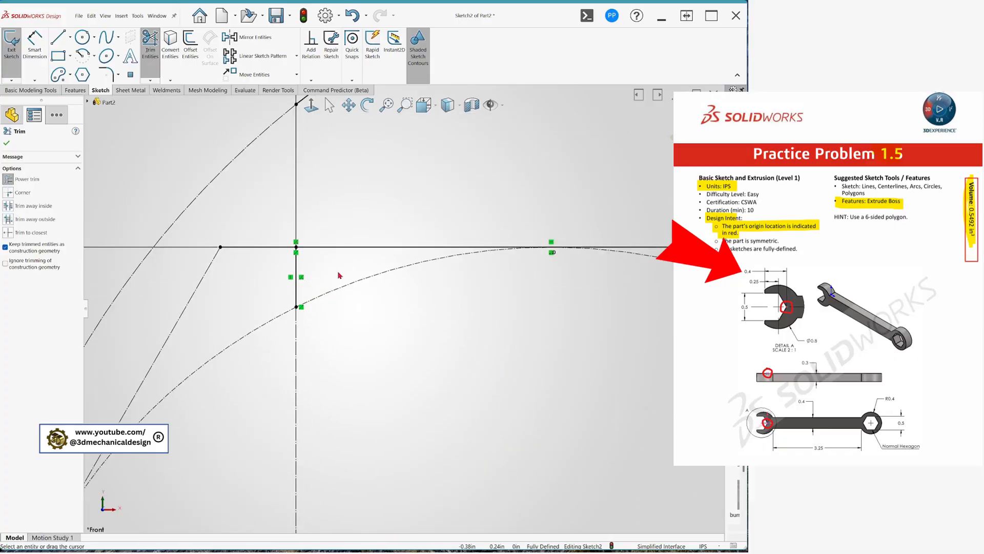
{"action": "mouse_move", "coordinate": [313, 292]}
{"action": "left_mouse_down"}
{"action": "mouse_move", "coordinate": [257, 292]}
{"action": "mouse_move", "coordinate": [237, 232]}
{"action": "left_mouse_up"}
{"action": "key", "text": "Escape"}
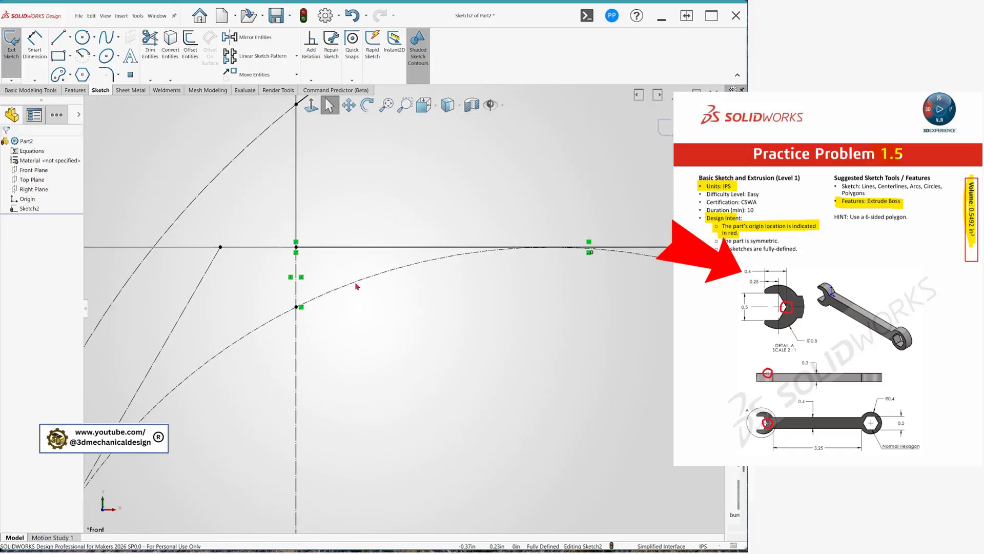
Draw a vertical line closing the upper jaw end, from the large arc's upper endpoint down to the left end of the hexagon's upper edge
{"action": "scroll", "coordinate": [332, 254], "scroll_direction": "down", "scroll_amount": 4}
{"action": "key", "text": "s"}
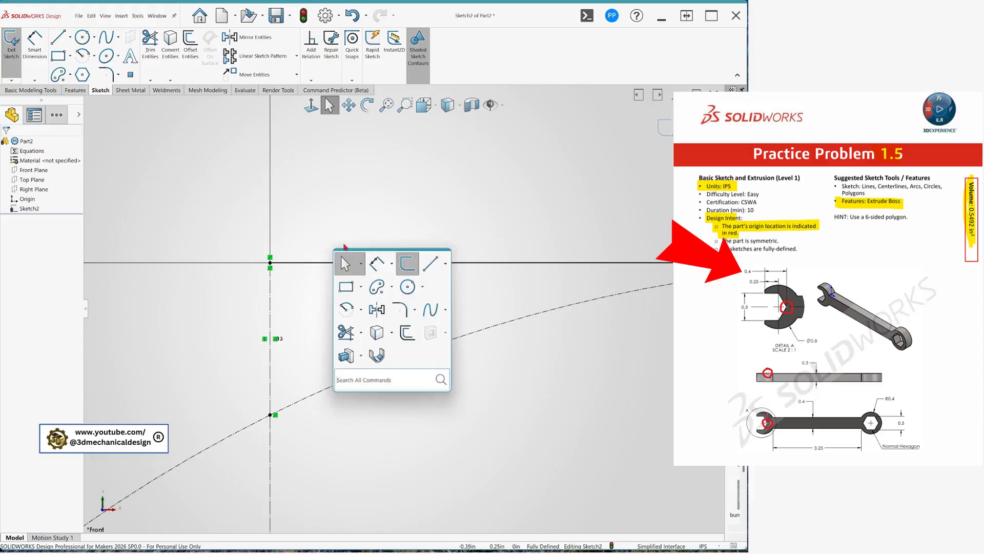
{"action": "left_click", "coordinate": [431, 263]}
{"action": "scroll", "coordinate": [320, 201], "scroll_direction": "up", "scroll_amount": 3}
{"action": "scroll", "coordinate": [358, 187], "scroll_direction": "up", "scroll_amount": 3}
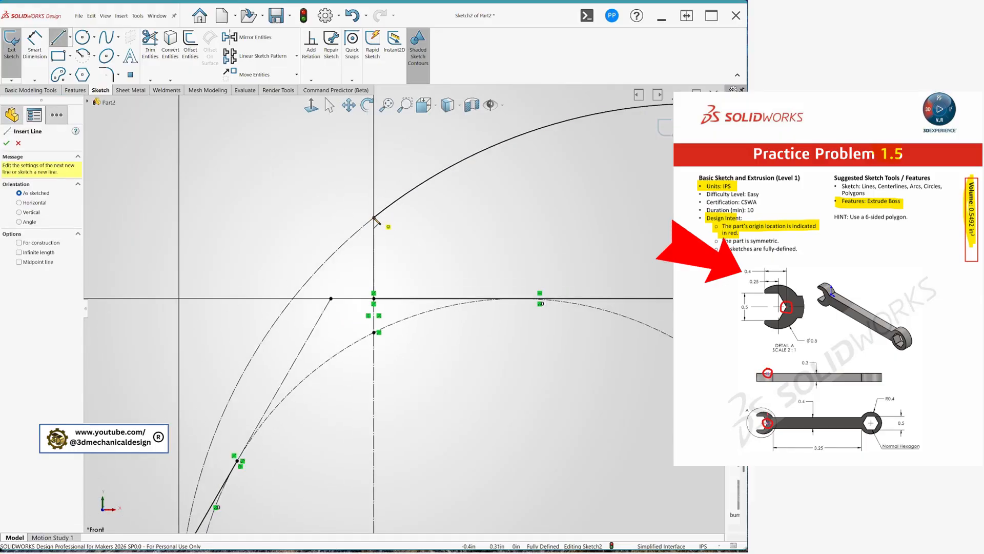
{"action": "left_click", "coordinate": [373, 218]}
{"action": "left_click", "coordinate": [374, 299]}
{"action": "key", "text": "Escape"}
{"action": "scroll", "coordinate": [405, 307], "scroll_direction": "up", "scroll_amount": 3}
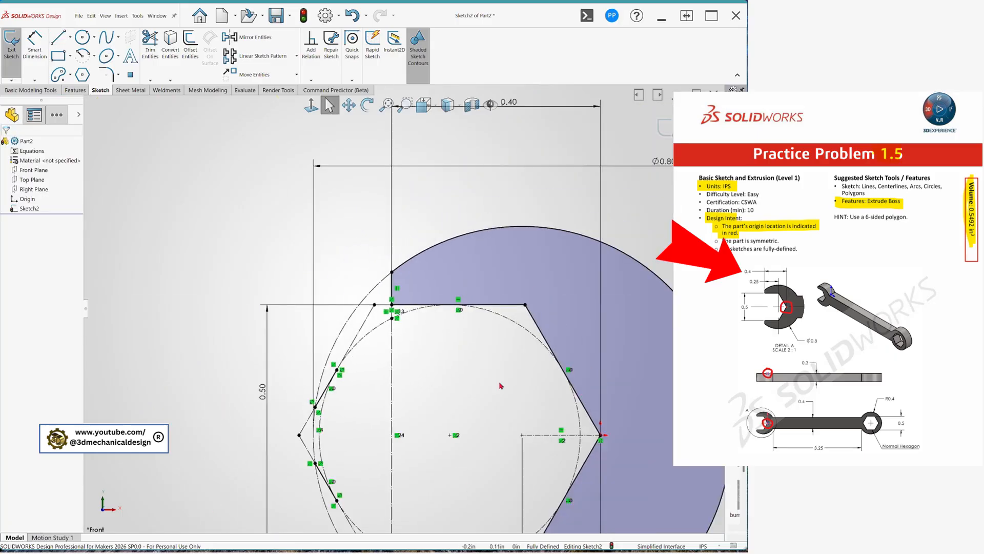
Draw a horizontal centerline about 1.63 in long from the origin out past the jaw's closed side
{"action": "scroll", "coordinate": [501, 385], "scroll_direction": "up", "scroll_amount": 3}
{"action": "scroll", "coordinate": [564, 271], "scroll_direction": "down", "scroll_amount": 1}
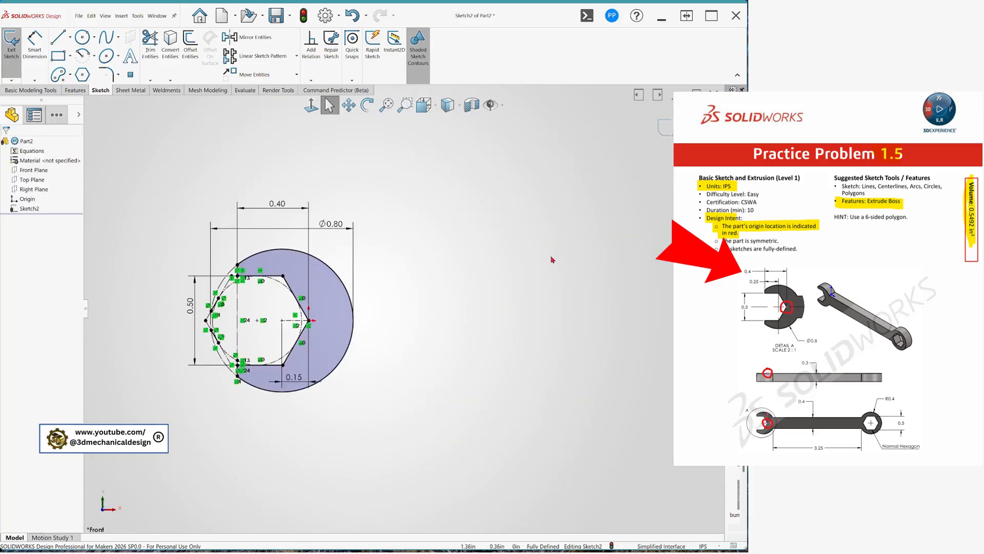
{"action": "key", "text": "s"}
{"action": "left_click", "coordinate": [665, 271]}
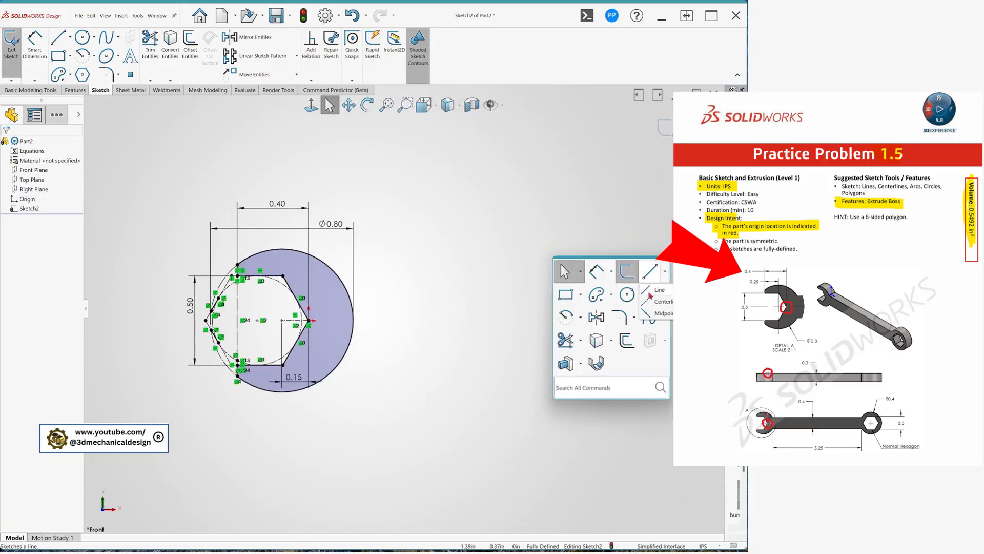
{"action": "left_click", "coordinate": [658, 301]}
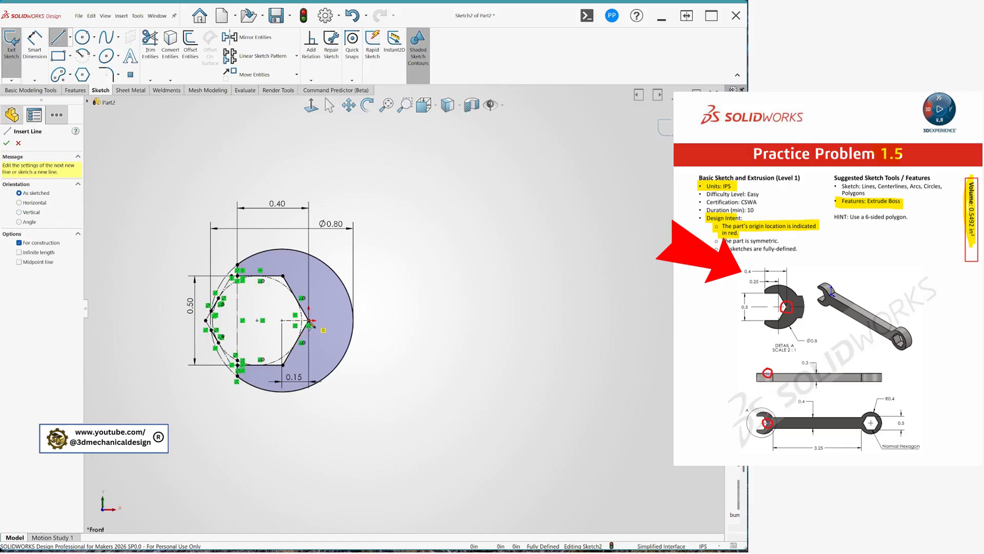
{"action": "left_click", "coordinate": [311, 321]}
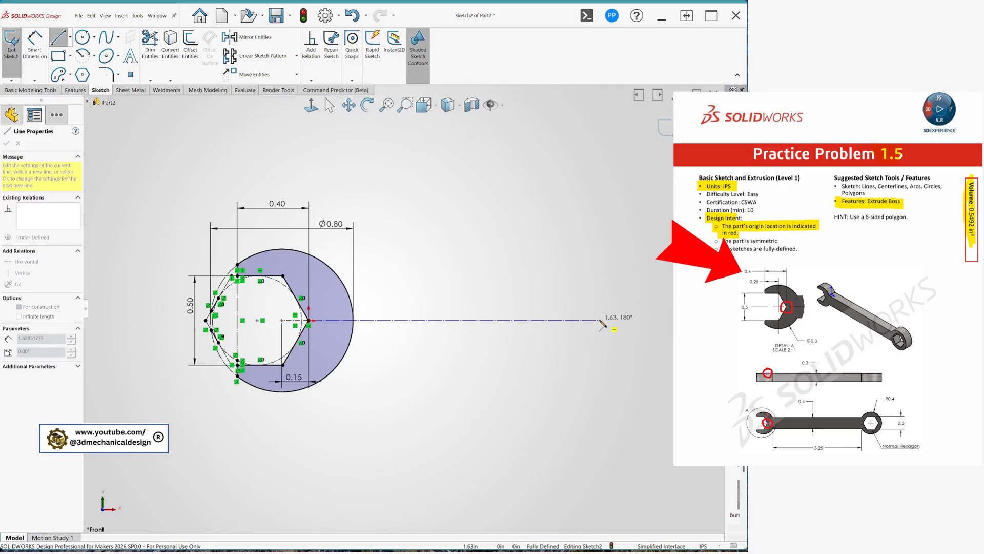
{"action": "left_click", "coordinate": [599, 321]}
{"action": "key", "text": "Escape"}
{"action": "left_click", "coordinate": [501, 320]}
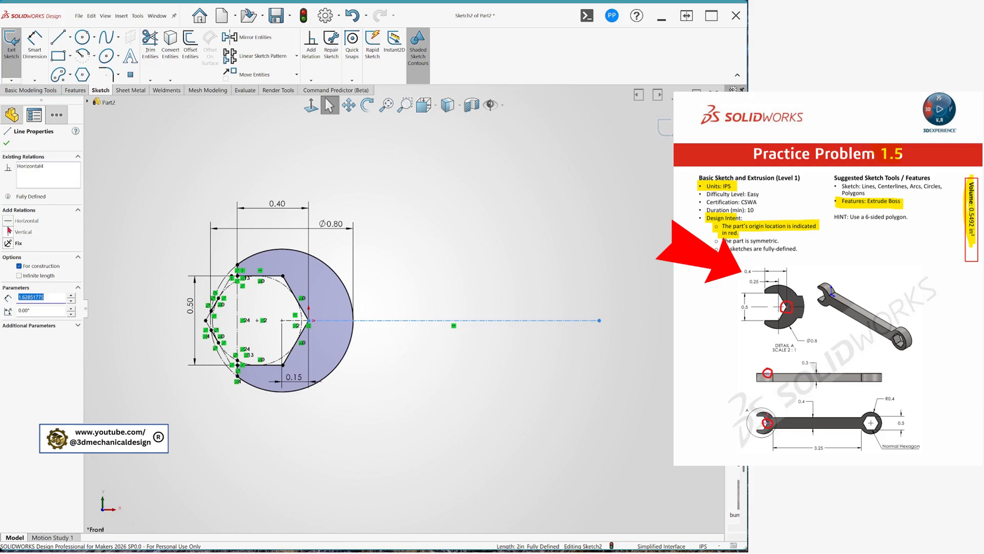
{"action": "left_click", "coordinate": [463, 368]}
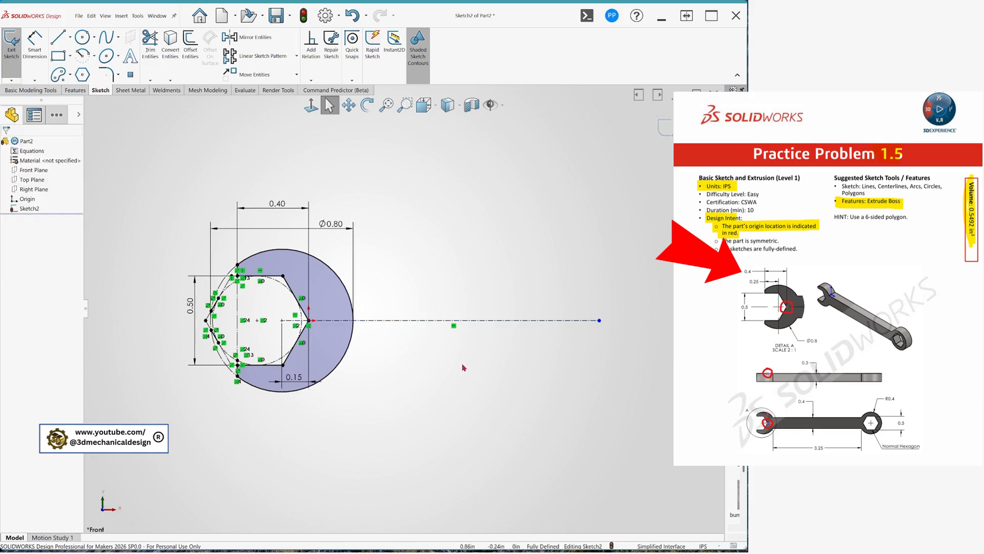
Sketch two separate horizontal handle lines, about 0.64 in long above the centerline and about 0.69 in long below it
{"action": "key", "text": "s"}
{"action": "left_click", "coordinate": [562, 379]}
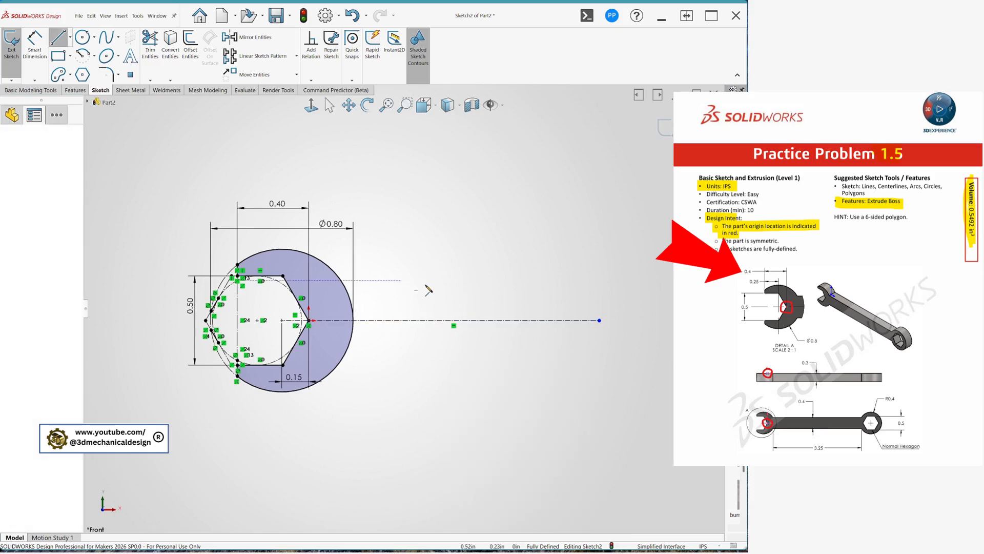
{"action": "mouse_move", "coordinate": [401, 280]}
{"action": "left_mouse_down"}
{"action": "mouse_move", "coordinate": [527, 280]}
{"action": "mouse_move", "coordinate": [516, 280]}
{"action": "left_mouse_up"}
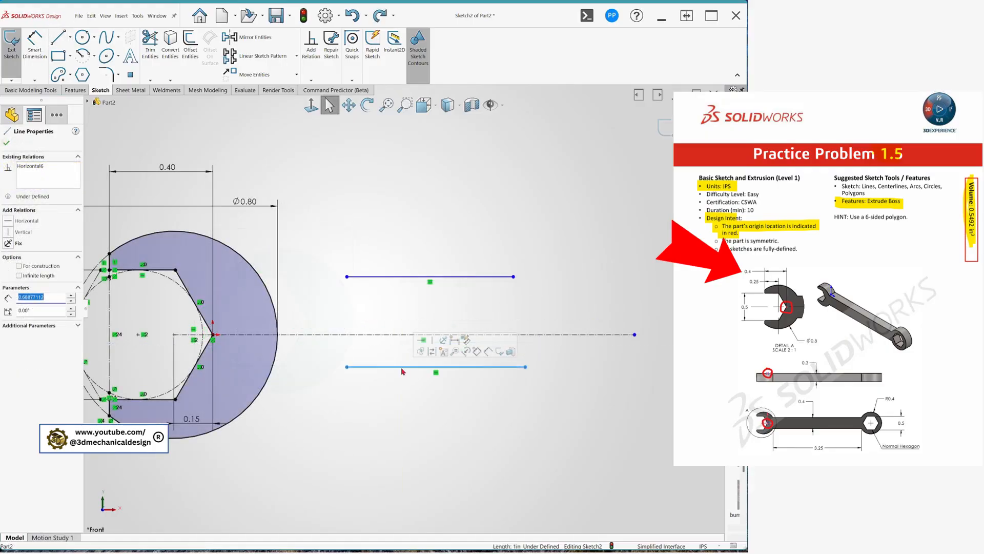
Make the two handle lines symmetric about the horizontal centerline
{"action": "left_click", "coordinate": [411, 278], "text": "ctrl"}
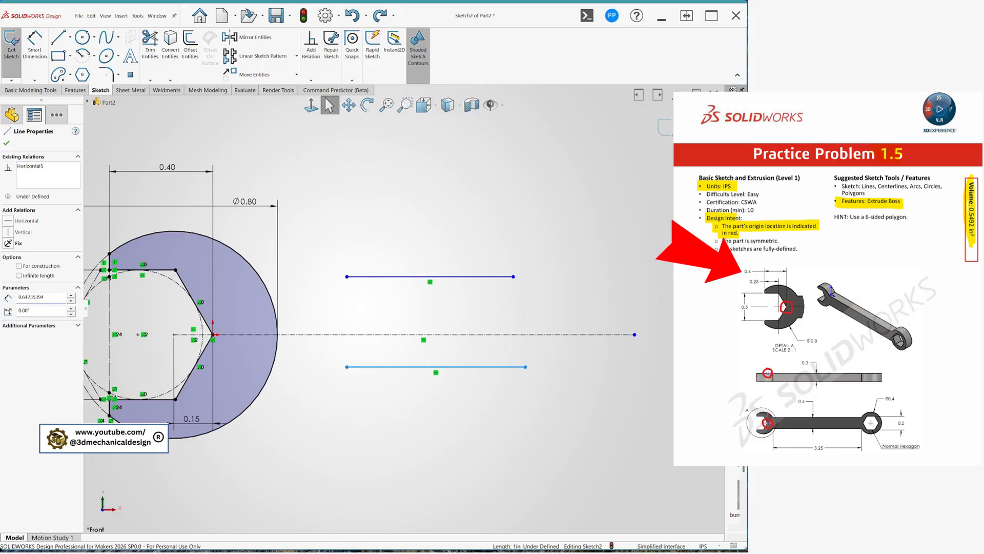
{"action": "left_click", "coordinate": [394, 335], "text": "ctrl"}
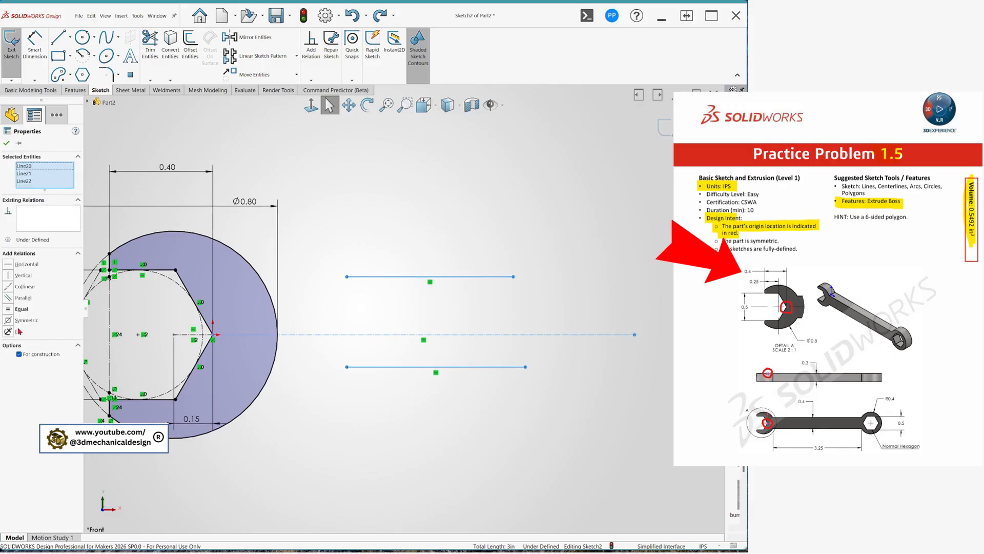
{"action": "left_click", "coordinate": [10, 321]}
{"action": "left_click", "coordinate": [403, 479]}
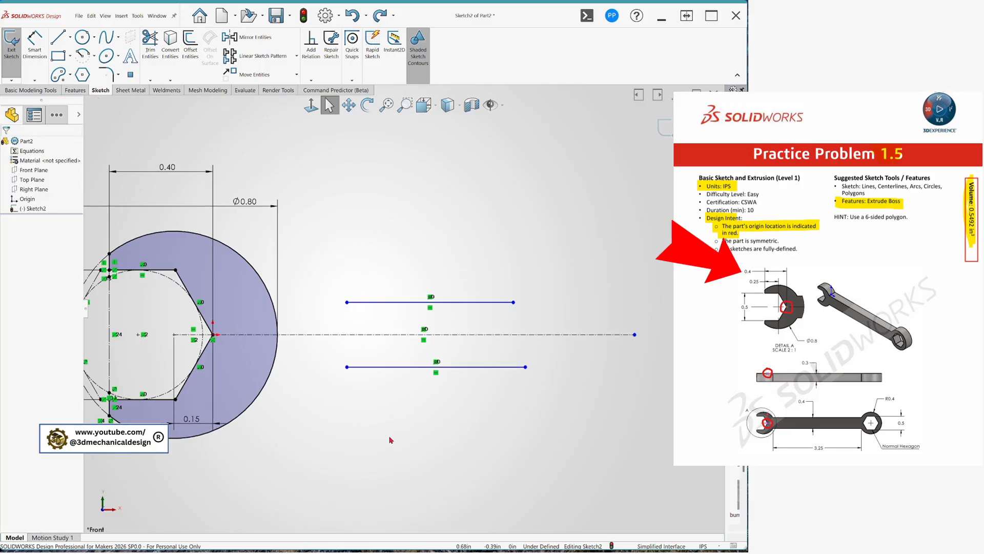
Dimension the vertical distance between the two handle lines as 0.4 in
{"action": "key", "text": "s"}
{"action": "left_click", "coordinate": [436, 420]}
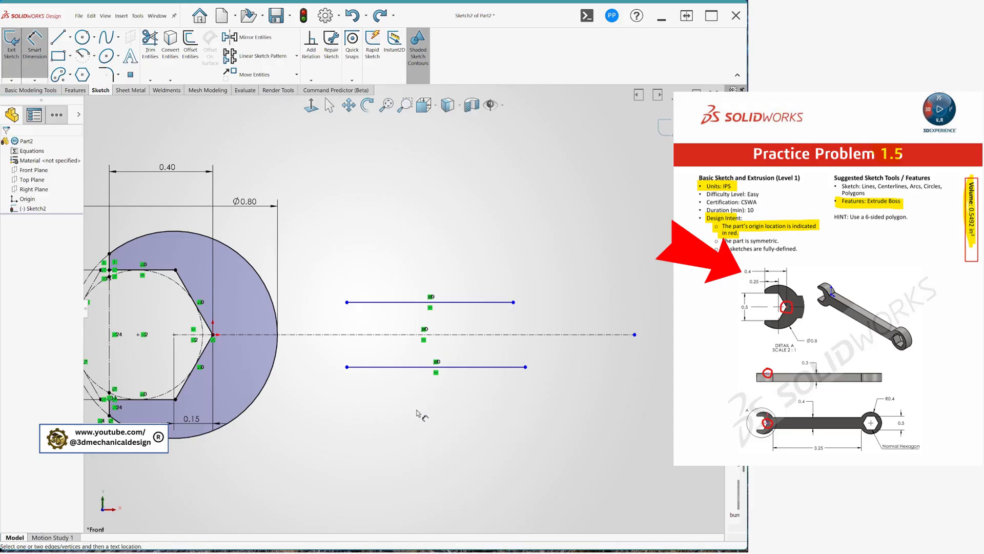
{"action": "left_click", "coordinate": [403, 367]}
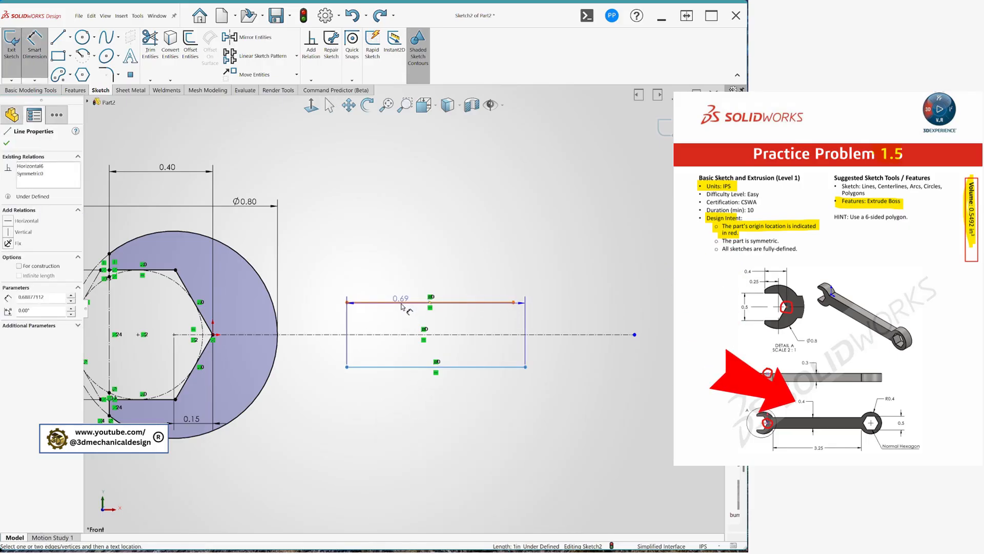
{"action": "left_click", "coordinate": [402, 303]}
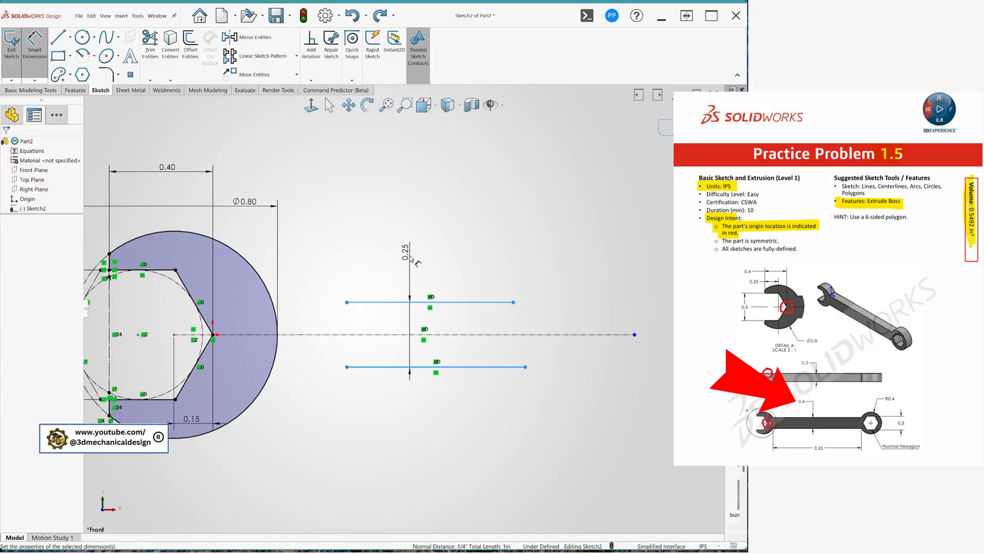
{"action": "left_click", "coordinate": [411, 258]}
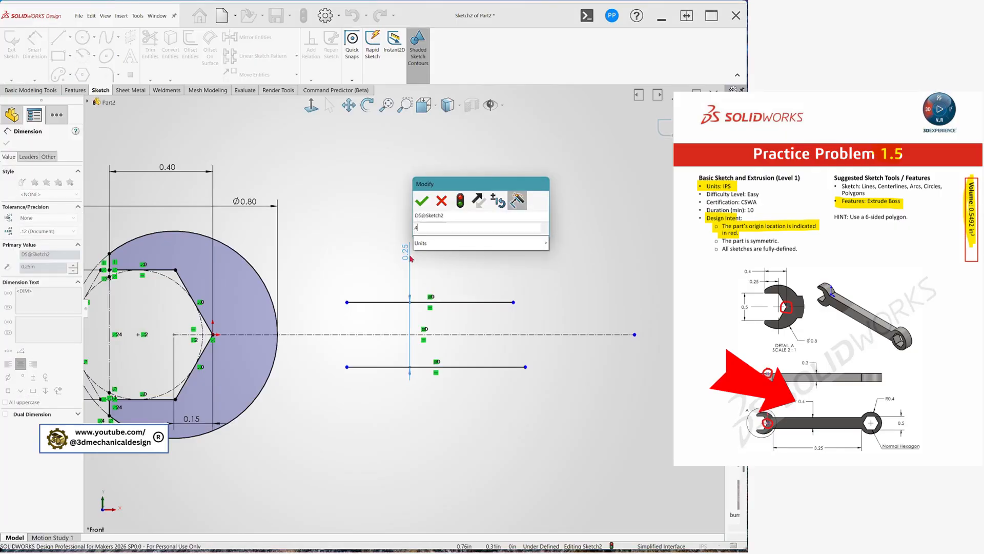
{"action": "key", "text": "Return"}
{"action": "key", "text": "Escape"}
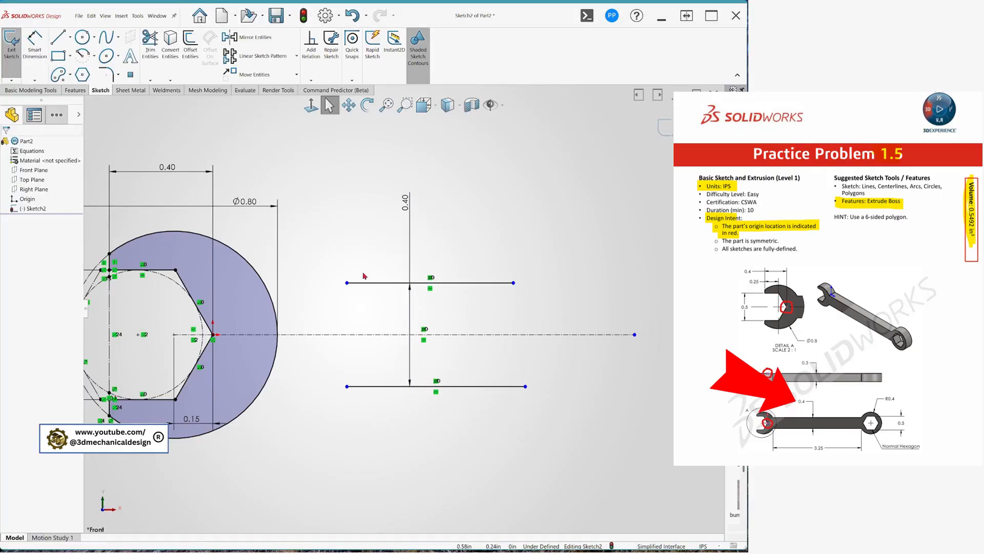
Make the jaw-side endpoints of both handle lines coincident with the jaw's large arc
{"action": "left_click", "coordinate": [347, 283]}
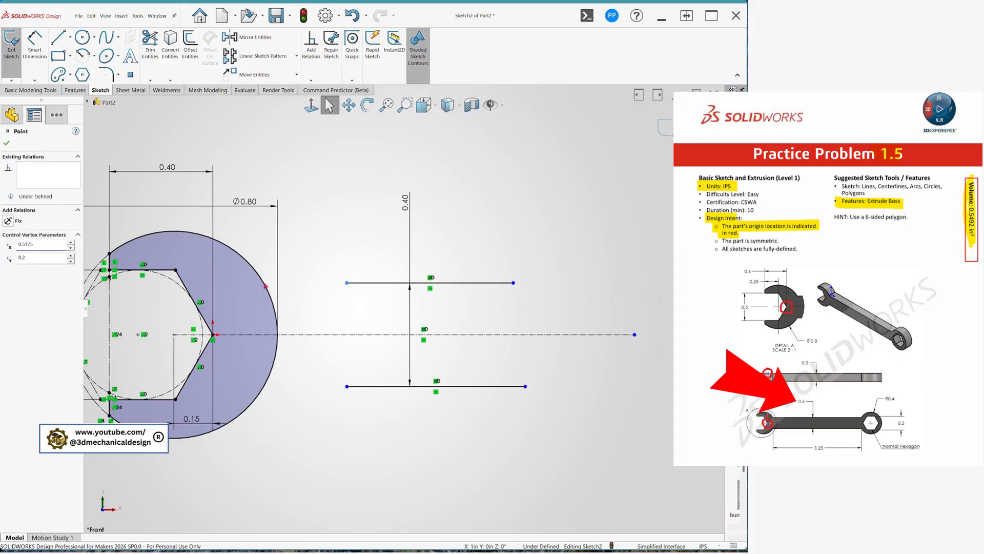
{"action": "left_click", "coordinate": [266, 286], "text": "ctrl"}
{"action": "left_click", "coordinate": [10, 281]}
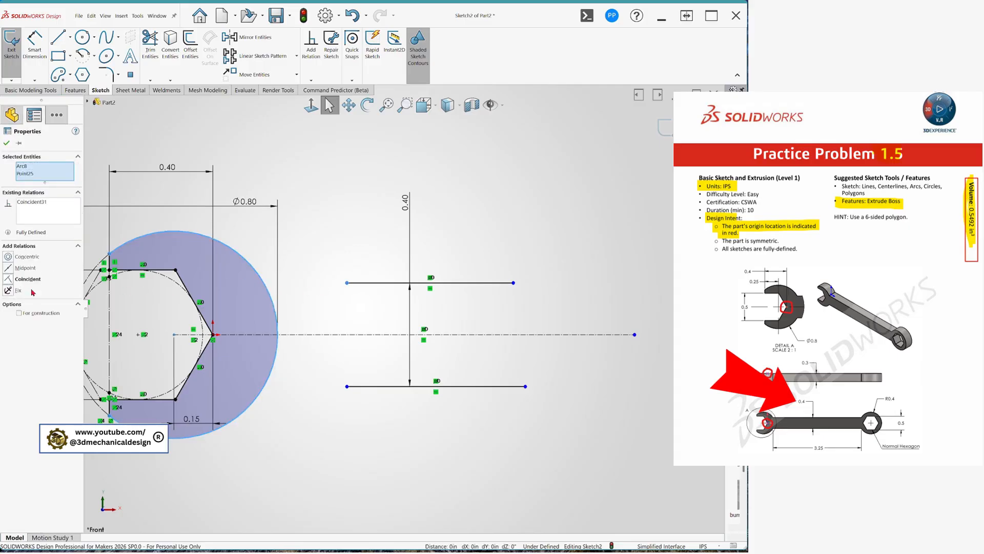
{"action": "left_click", "coordinate": [347, 387]}
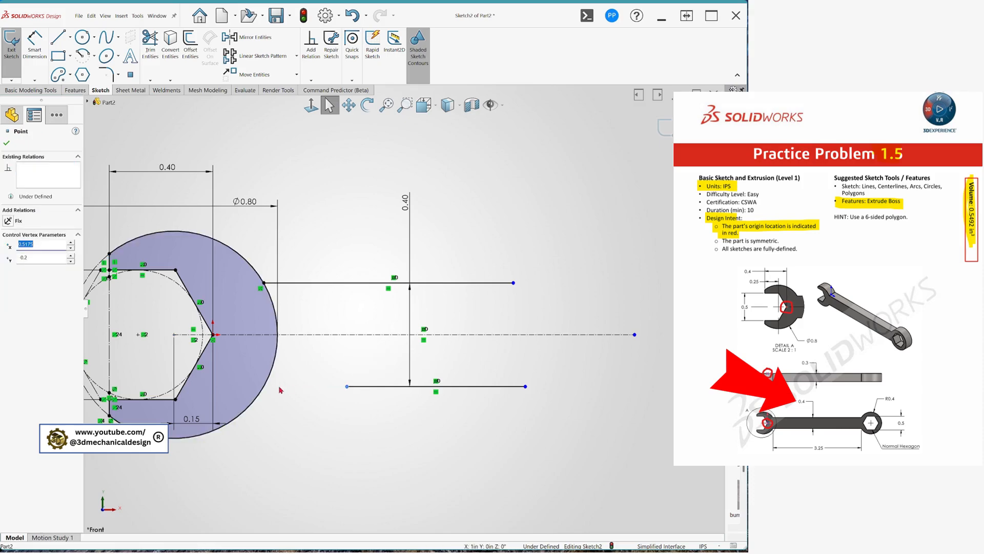
{"action": "left_click", "coordinate": [269, 384], "text": "ctrl"}
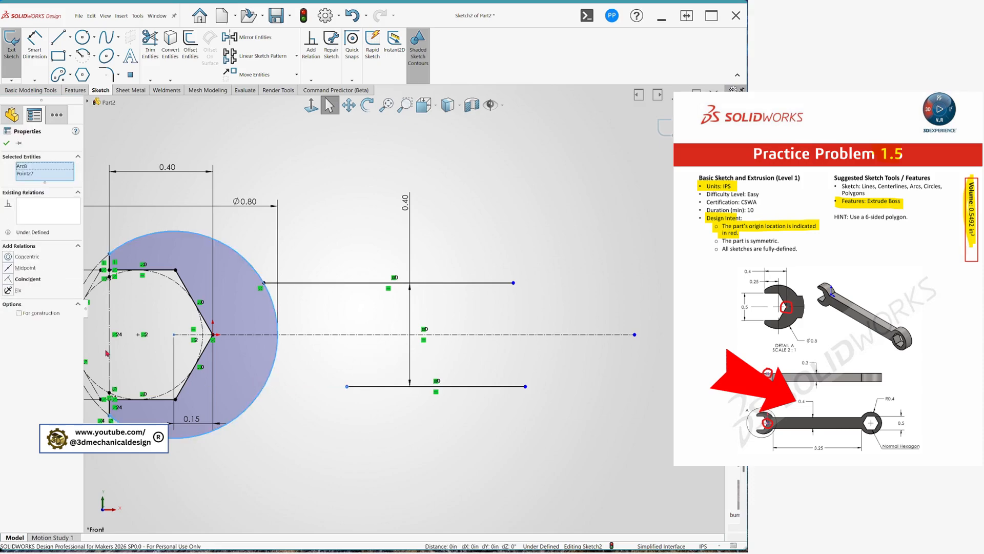
{"action": "left_click", "coordinate": [9, 281]}
{"action": "left_click", "coordinate": [395, 459]}
Draw a circle about 0.86 in in diameter centered on the free end of the horizontal centerline
{"action": "scroll", "coordinate": [606, 408], "scroll_direction": "up", "scroll_amount": 5}
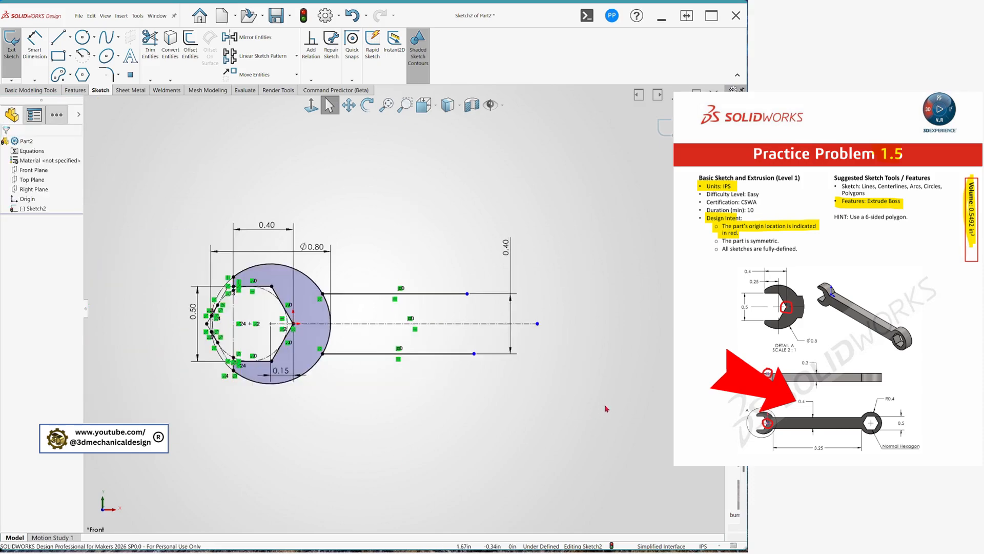
{"action": "scroll", "coordinate": [560, 339], "scroll_direction": "down", "scroll_amount": 3}
{"action": "key", "text": "s"}
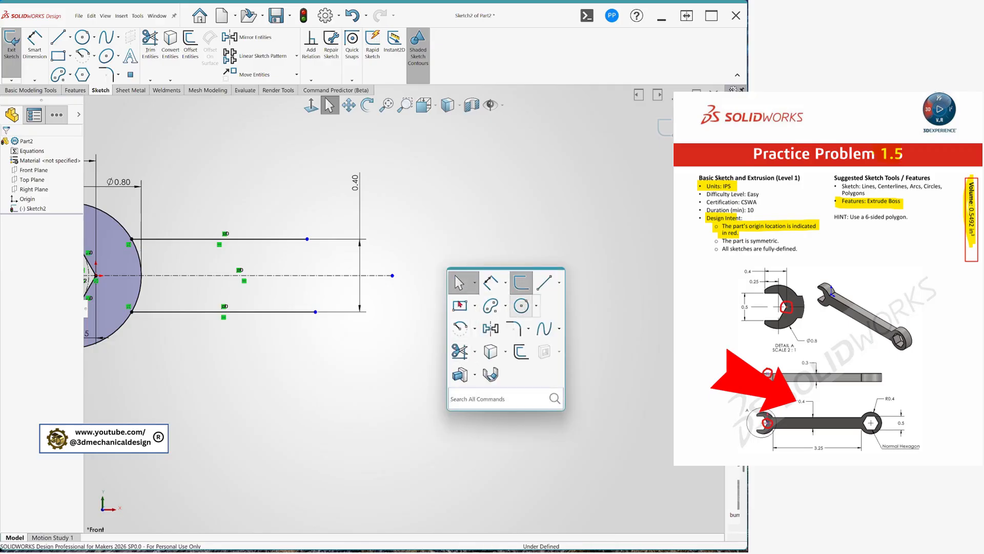
{"action": "left_click", "coordinate": [521, 306]}
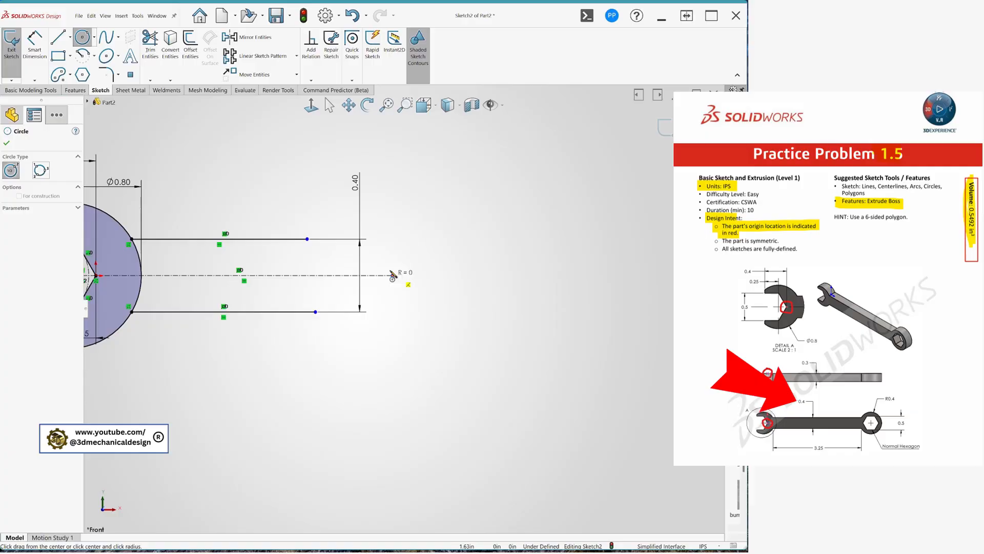
{"action": "left_click", "coordinate": [393, 275]}
{"action": "left_click", "coordinate": [367, 201]}
Dimension the diameter of the circle at the centerline's free end as 0.8 in
{"action": "key", "text": "s"}
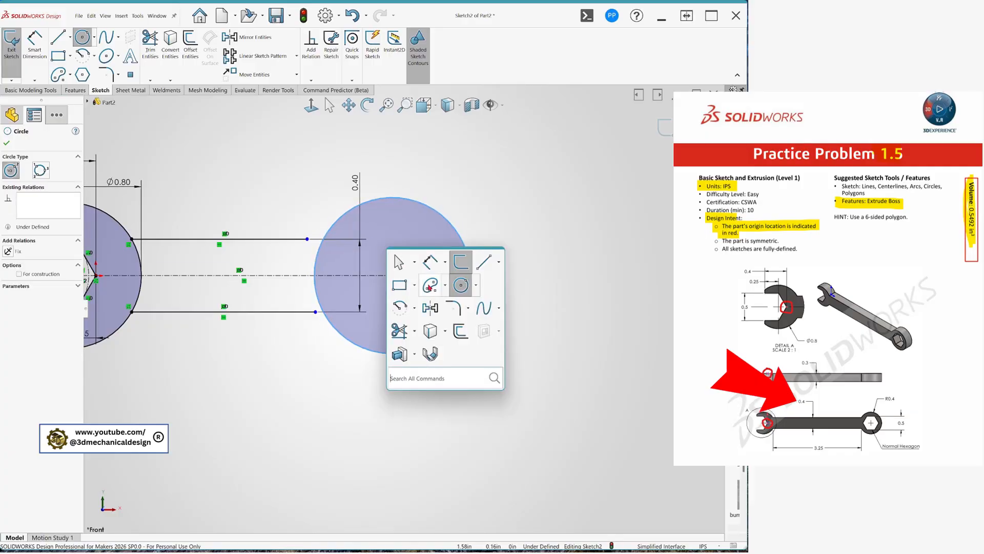
{"action": "left_click", "coordinate": [431, 267]}
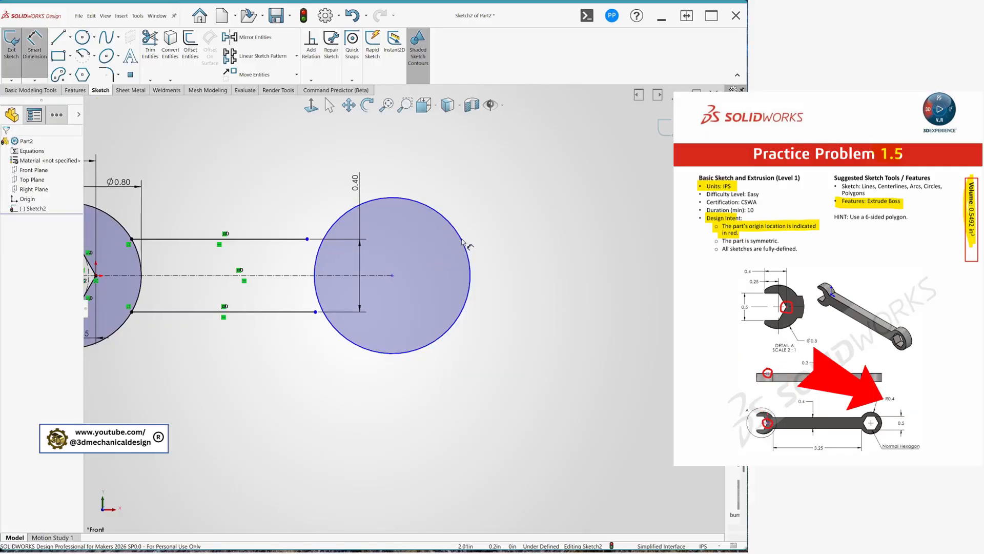
{"action": "left_click", "coordinate": [463, 246]}
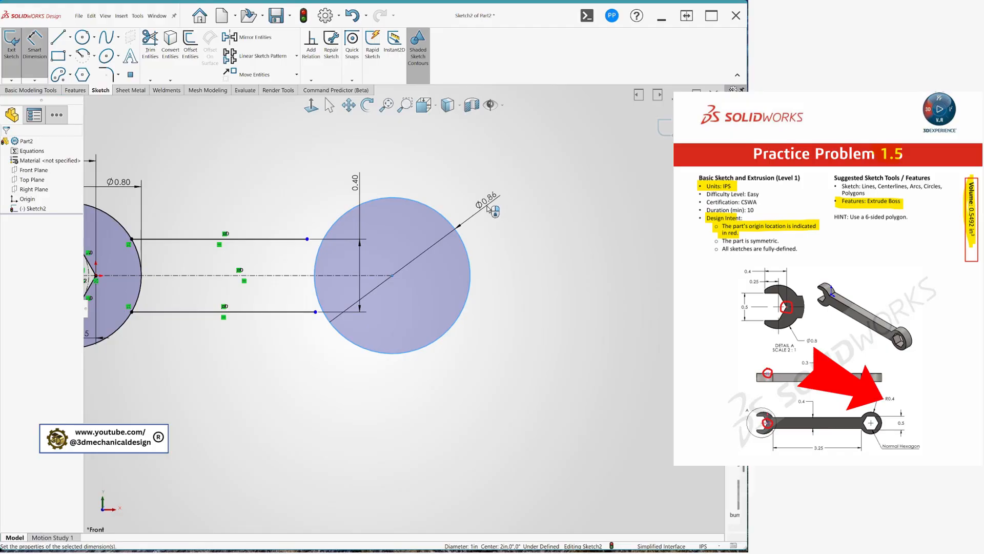
{"action": "left_click", "coordinate": [488, 206]}
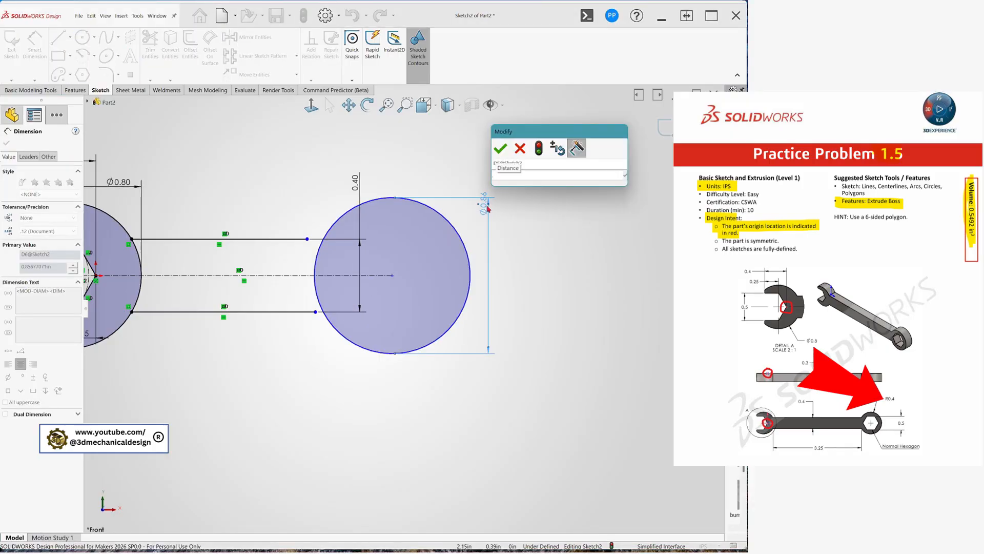
{"action": "type", "text": "0.8"}
{"action": "key", "text": "Return"}
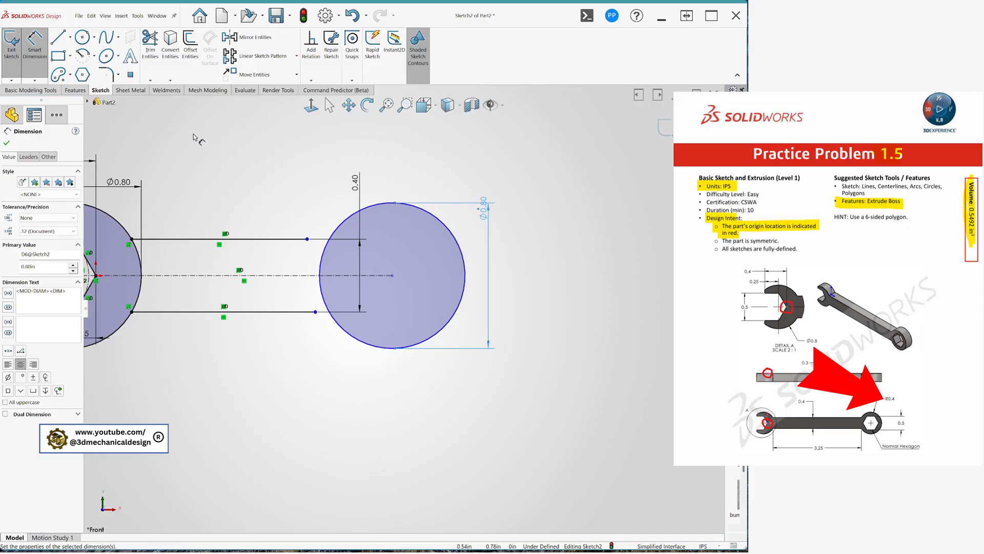
{"action": "key", "text": "Escape"}
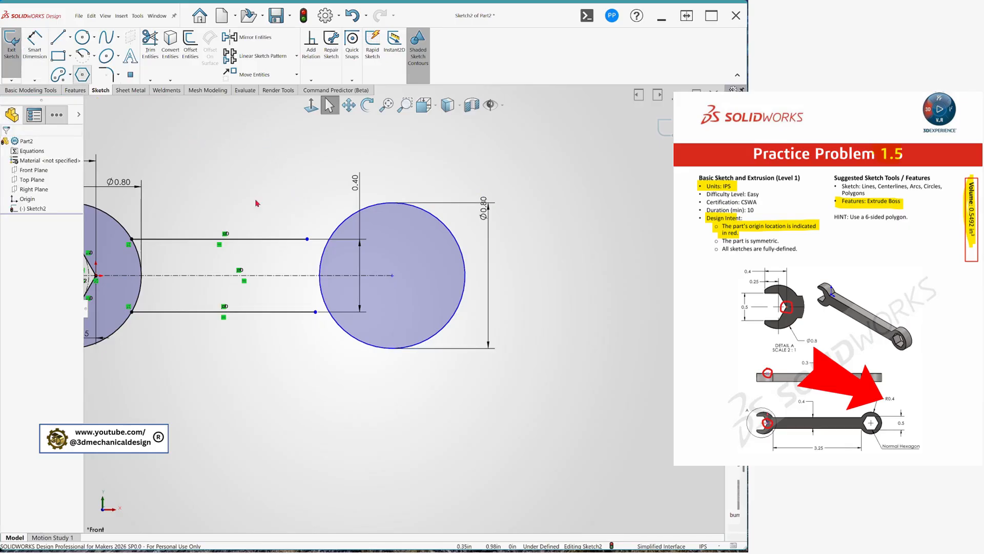
Draw a six-sided inscribed-circle polygon, about 0.56 in across flats, at the 0.8 in circle's center and make its upper edge horizontal
{"action": "left_click", "coordinate": [82, 75]}
{"action": "left_click", "coordinate": [393, 275]}
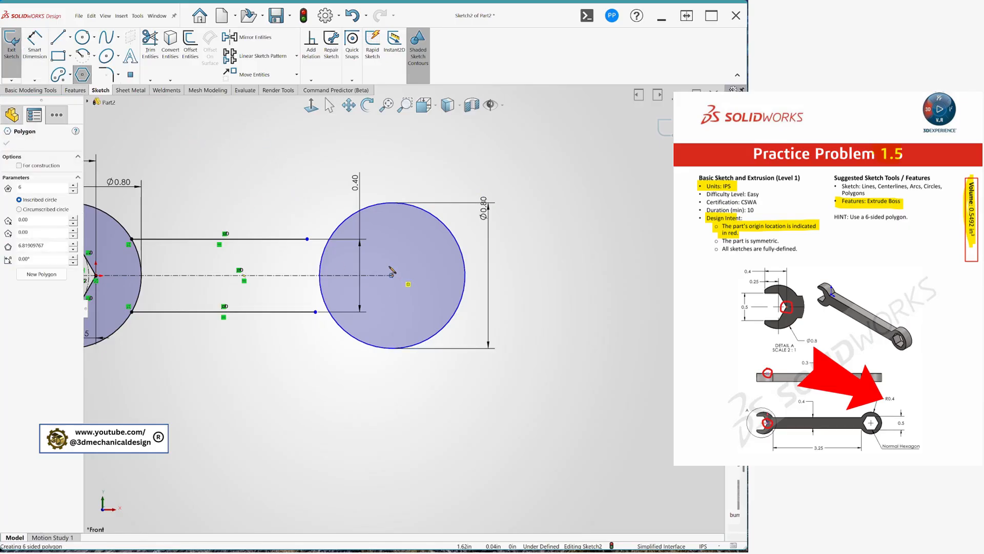
{"action": "left_click", "coordinate": [362, 226]}
{"action": "key", "text": "Escape"}
{"action": "left_click", "coordinate": [378, 225]}
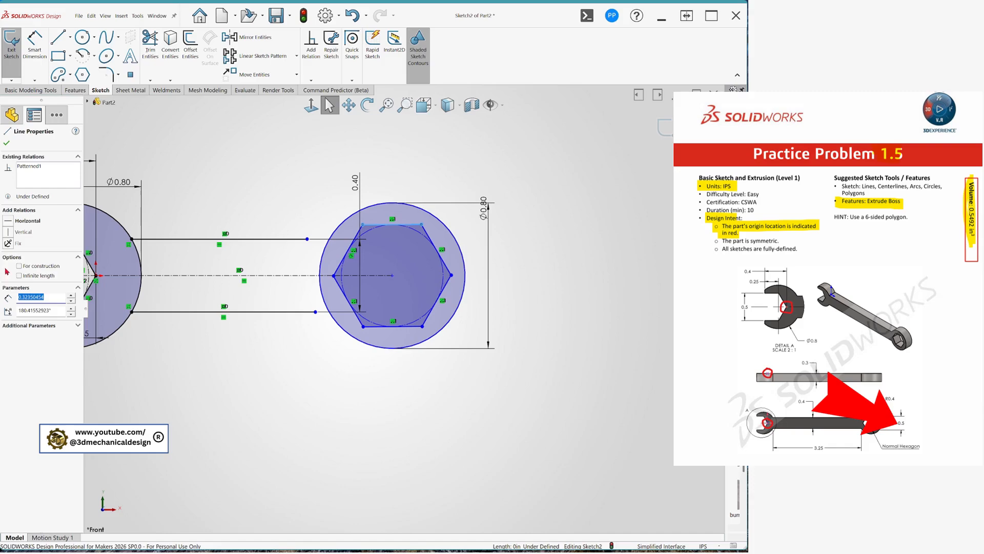
{"action": "left_click", "coordinate": [9, 223]}
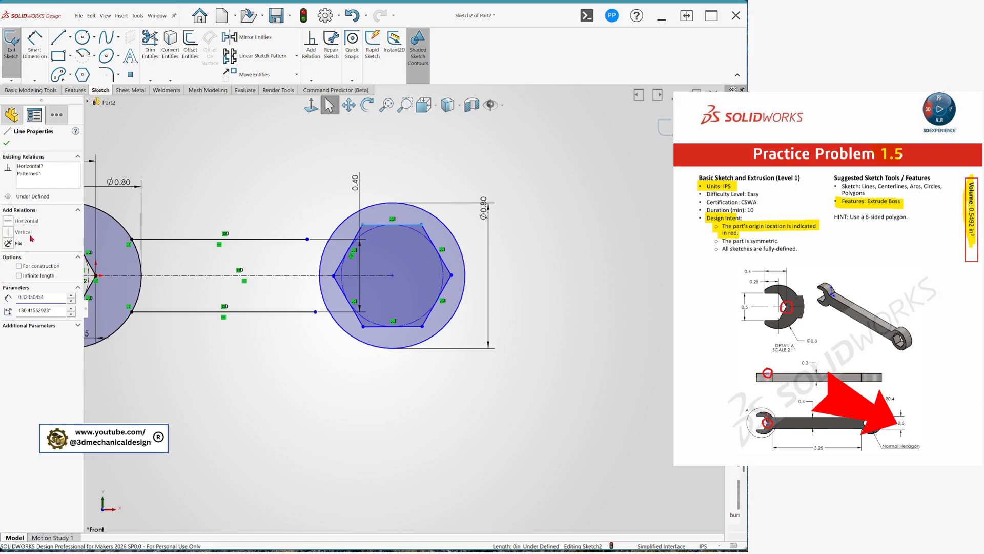
{"action": "left_click", "coordinate": [314, 392]}
Dimension the distance between the upper and lower flats of the box-end hexagon as 0.5 in
{"action": "key", "text": "s"}
{"action": "left_click", "coordinate": [365, 404]}
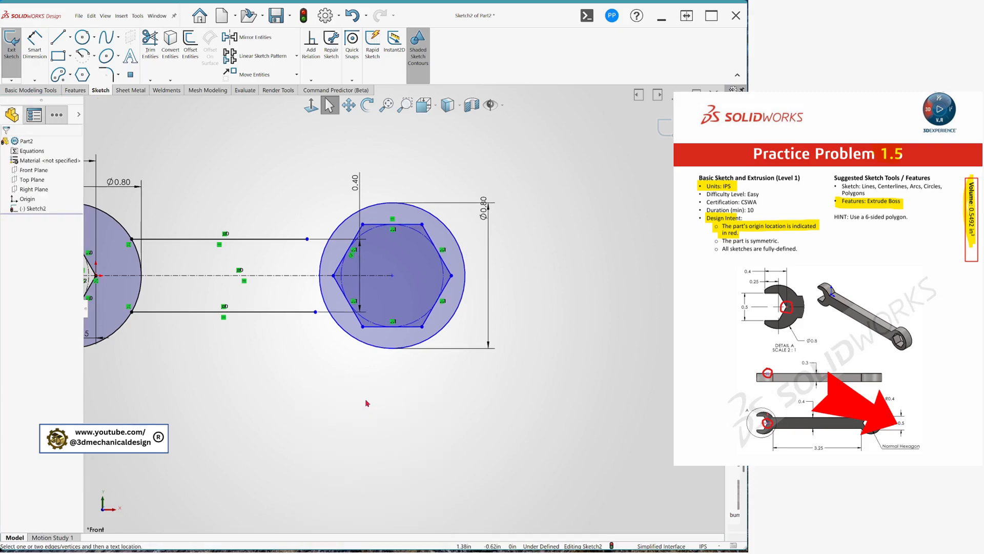
{"action": "left_click", "coordinate": [377, 226]}
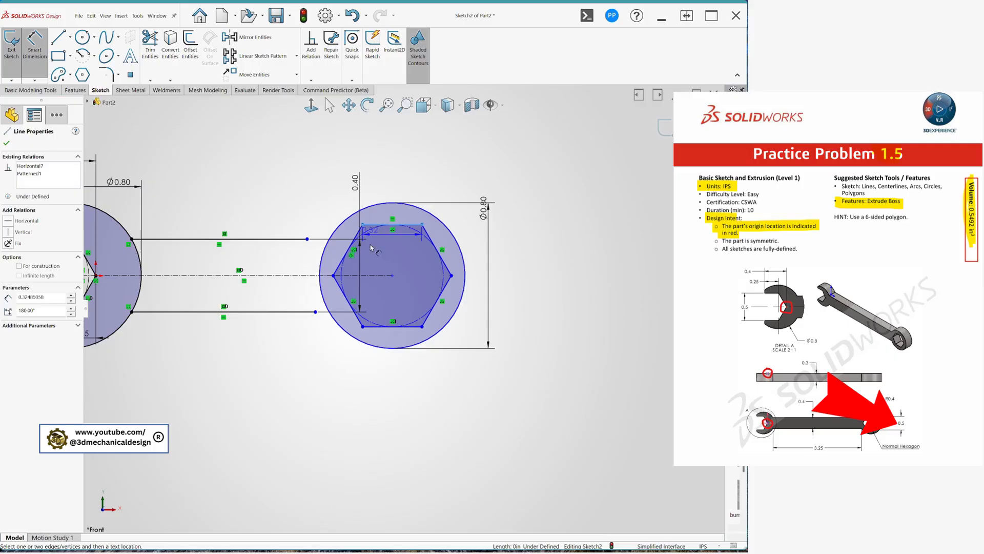
{"action": "left_click", "coordinate": [371, 327]}
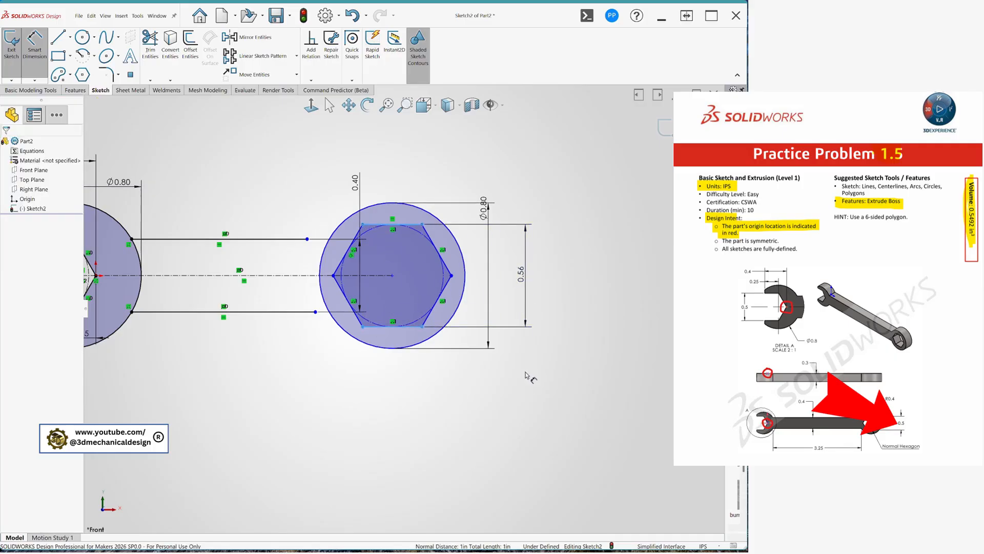
{"action": "left_click", "coordinate": [528, 388]}
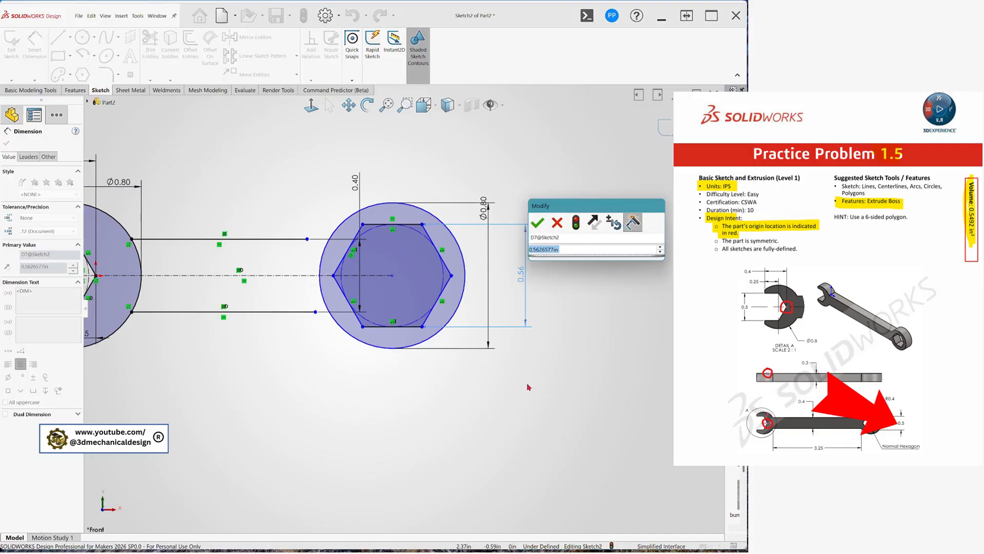
{"action": "type", "text": "5"}
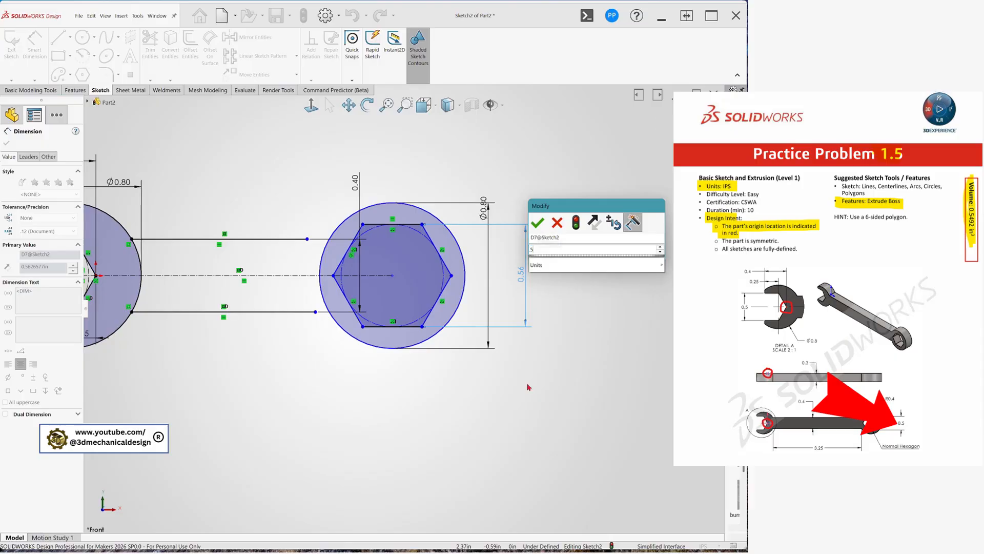
{"action": "key", "text": "Return"}
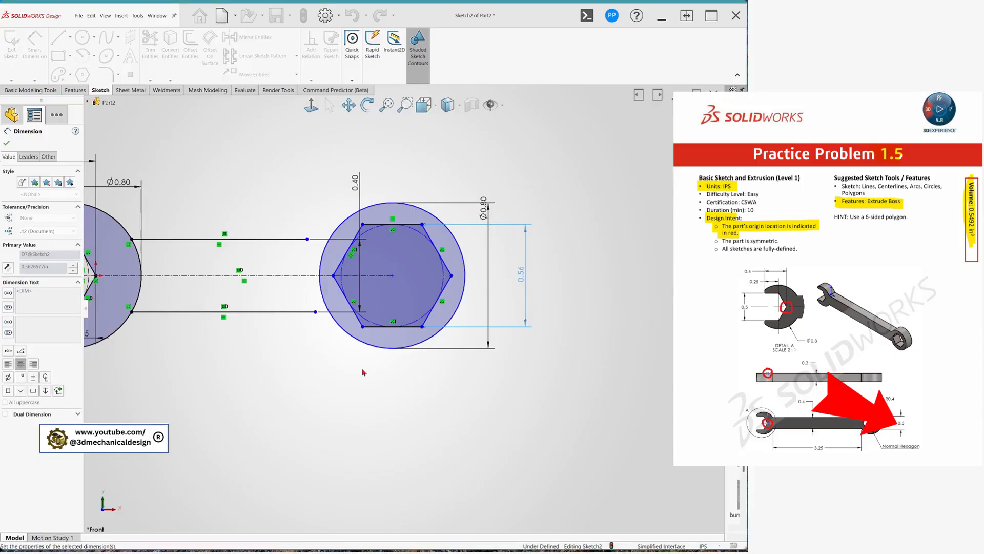
{"action": "key", "text": "Escape"}
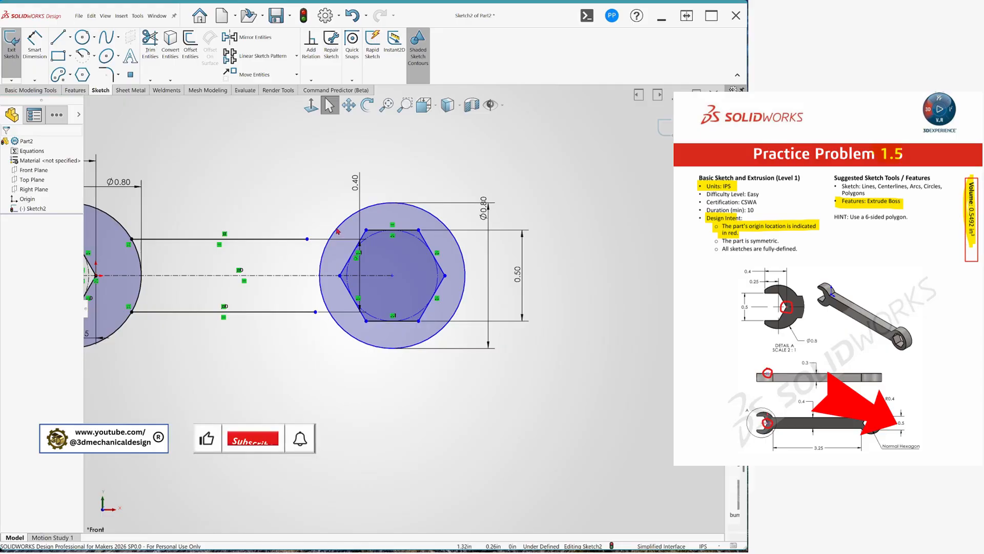
Make the free endpoints of both handle lines coincident with the 0.8 in circle around the hexagon
{"action": "left_click", "coordinate": [307, 239]}
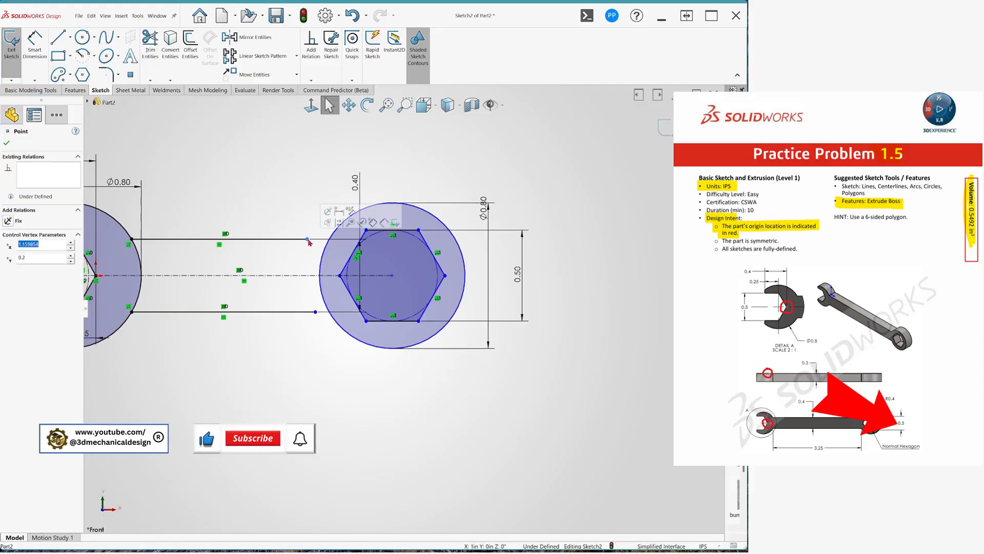
{"action": "left_click", "coordinate": [336, 234], "text": "ctrl"}
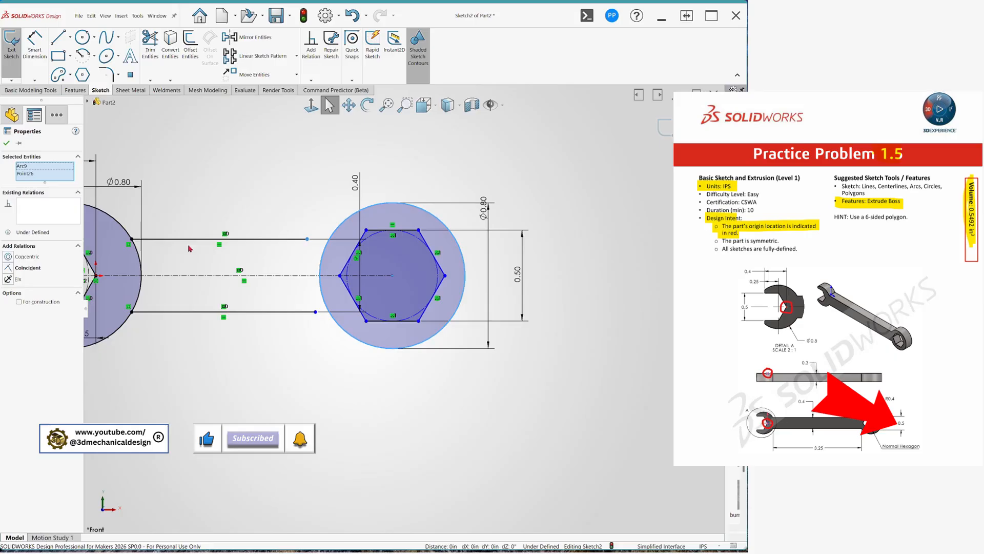
{"action": "left_click", "coordinate": [10, 268]}
{"action": "left_click", "coordinate": [314, 323]}
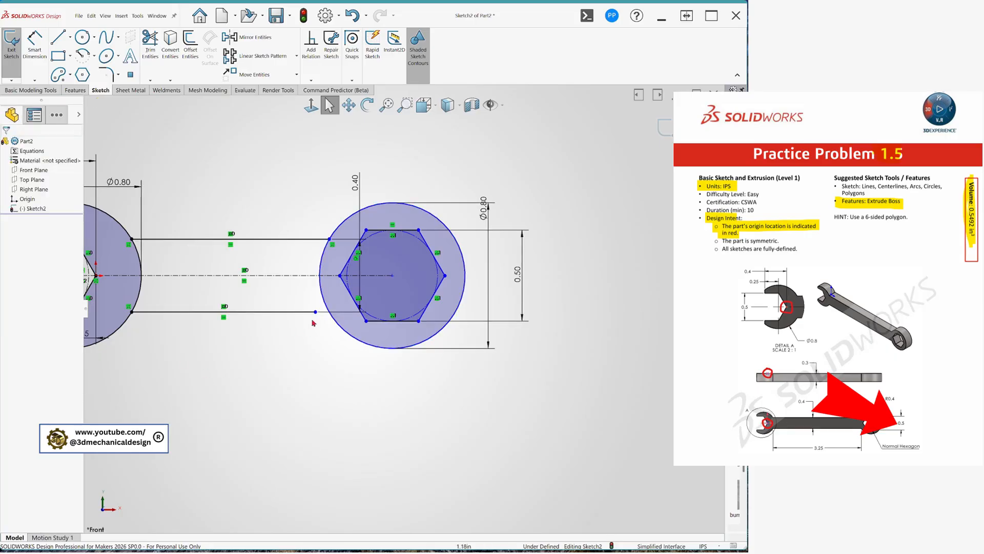
{"action": "left_click", "coordinate": [315, 312]}
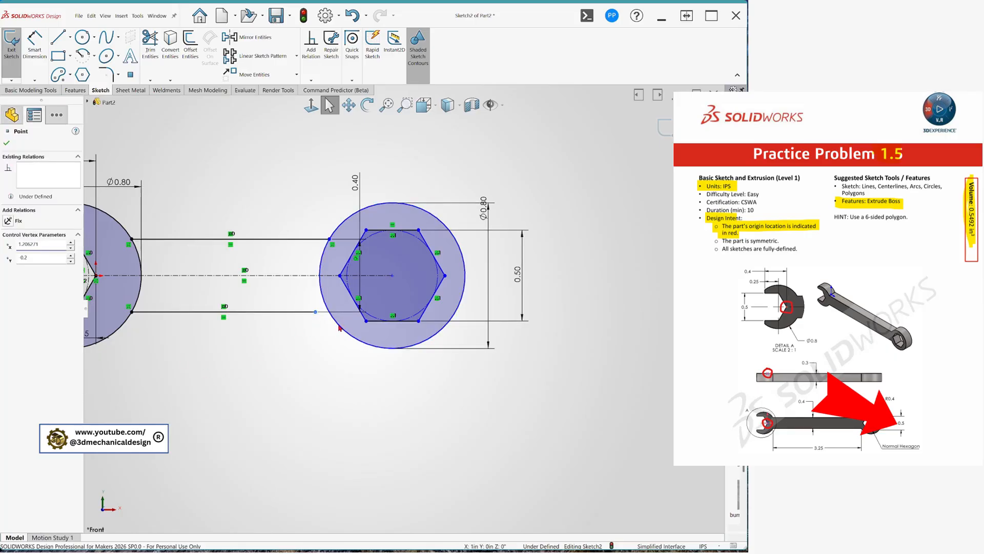
{"action": "left_click", "coordinate": [340, 328], "text": "ctrl"}
{"action": "left_click", "coordinate": [15, 269]}
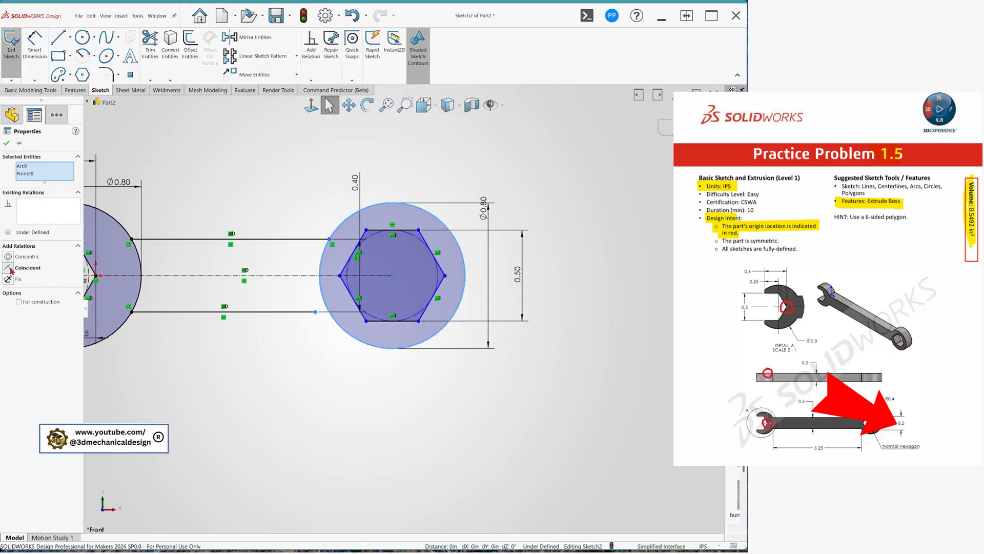
{"action": "left_click", "coordinate": [305, 390]}
Power-trim the arcs of both end circles between the two handle lines, keeping the trimmed pieces as construction geometry
{"action": "key", "text": "f"}
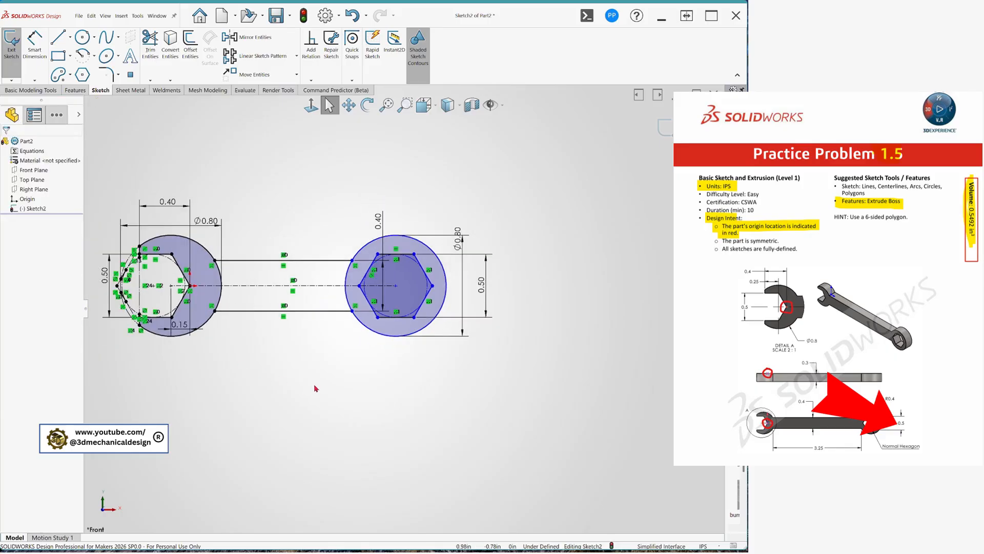
{"action": "key", "text": "s"}
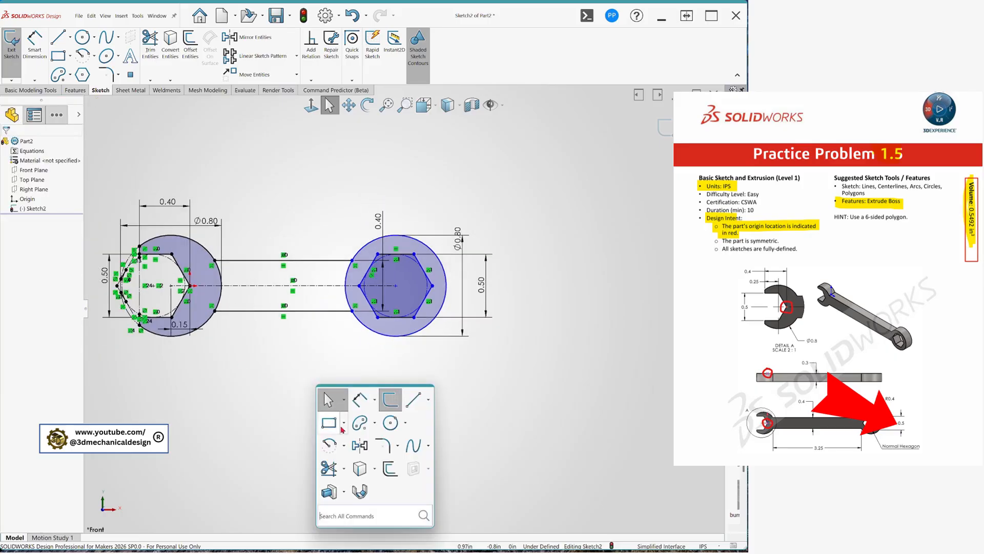
{"action": "left_click", "coordinate": [338, 470]}
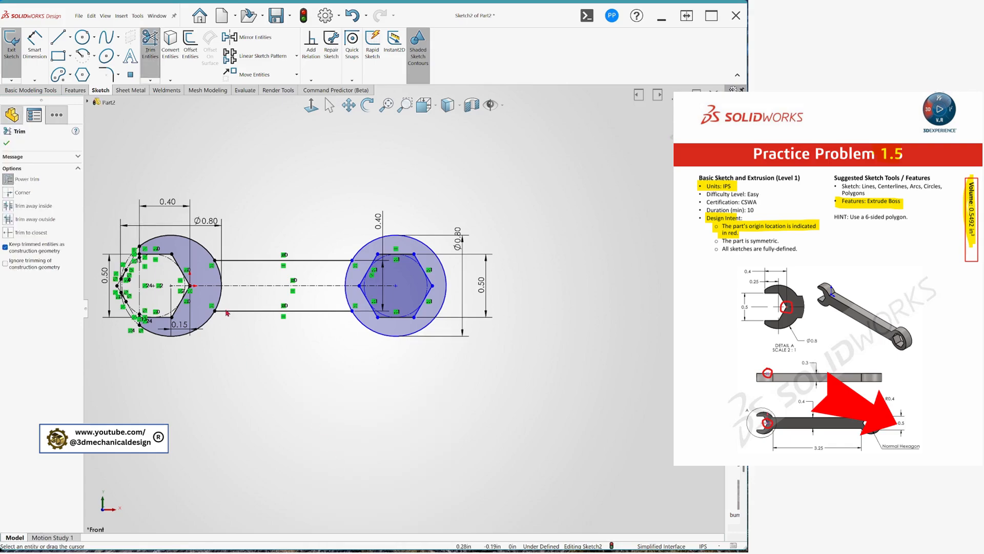
{"action": "mouse_move", "coordinate": [217, 297]}
{"action": "left_mouse_down"}
{"action": "mouse_move", "coordinate": [232, 302]}
{"action": "mouse_move", "coordinate": [235, 277]}
{"action": "mouse_move", "coordinate": [309, 290]}
{"action": "mouse_move", "coordinate": [353, 276]}
{"action": "mouse_move", "coordinate": [355, 298]}
{"action": "left_mouse_up"}
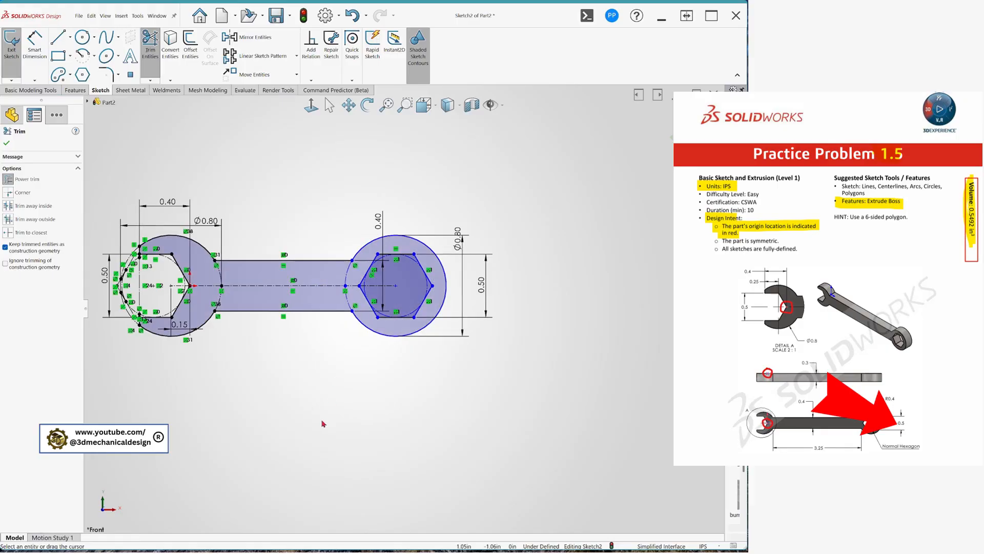
{"action": "key", "text": "Escape"}
Dimension the length of the lower handle line as 3.25 in
{"action": "key", "text": "s"}
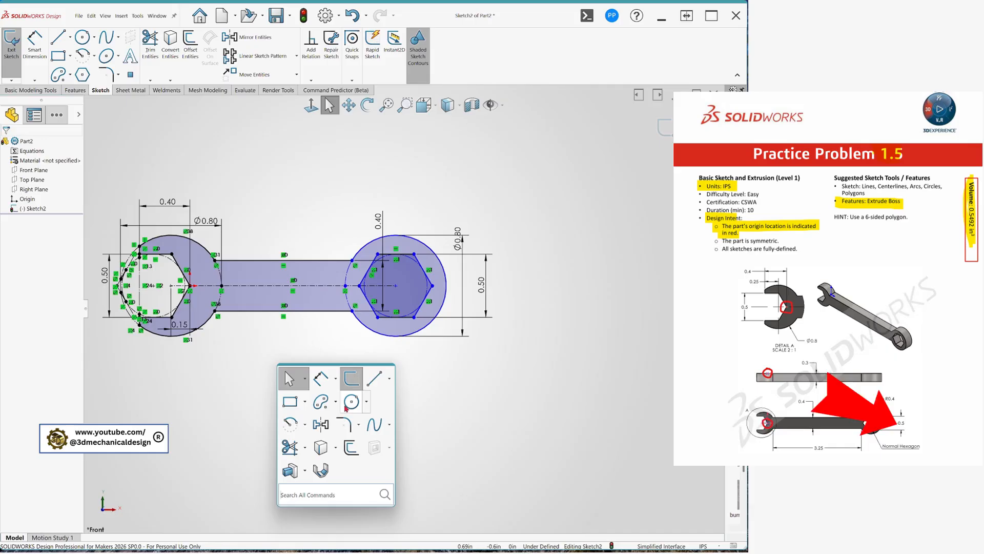
{"action": "left_click", "coordinate": [322, 378]}
{"action": "left_click", "coordinate": [304, 311]}
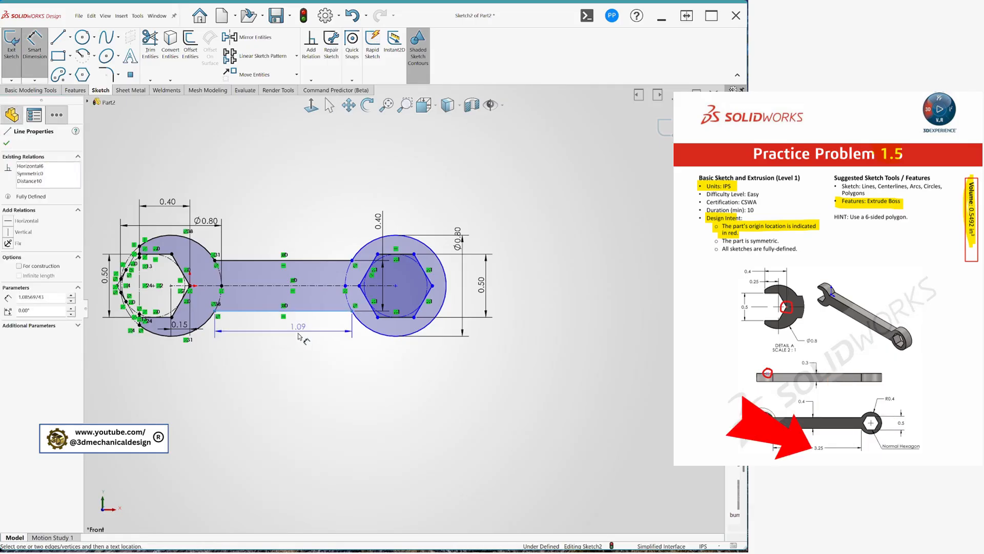
{"action": "left_click", "coordinate": [298, 347]}
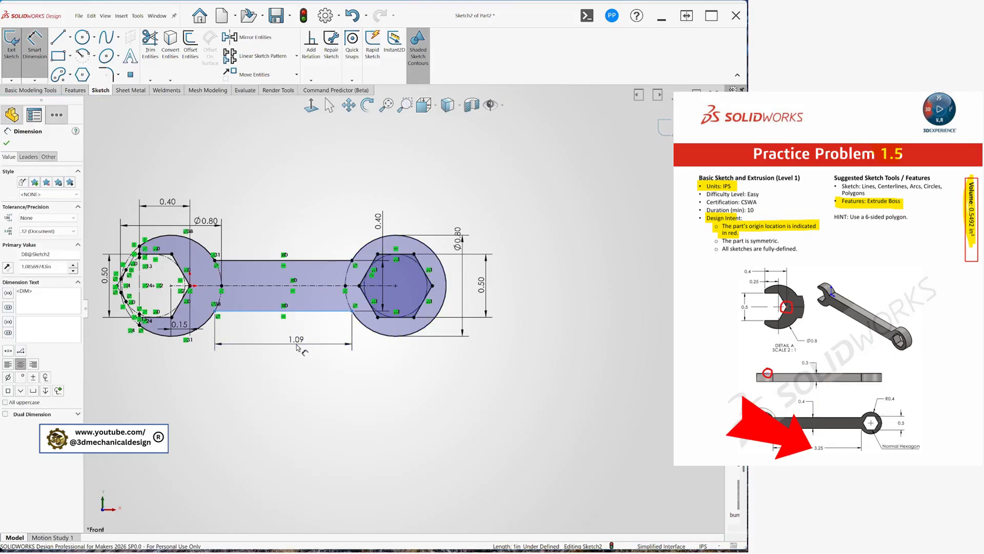
{"action": "type", "text": "3"}
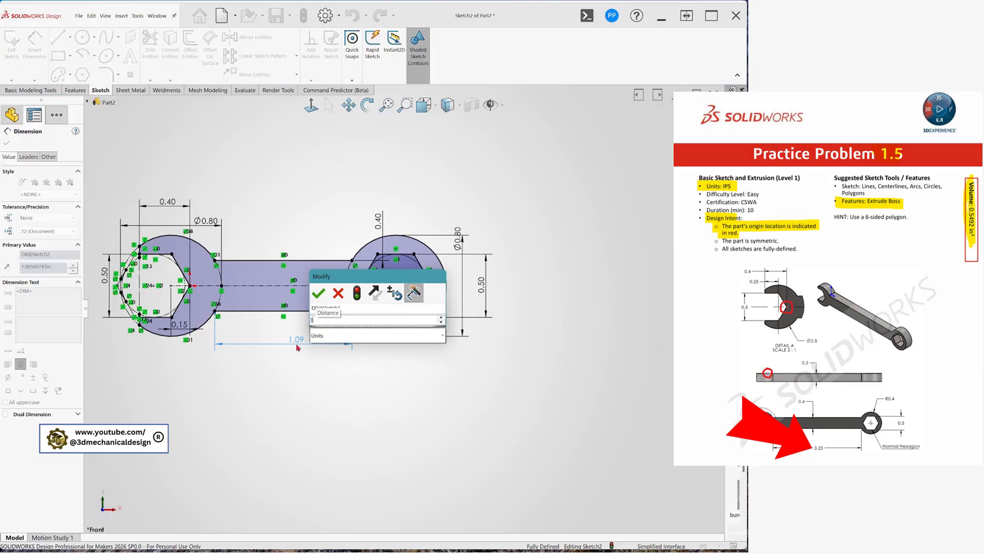
{"action": "type", "text": ".25"}
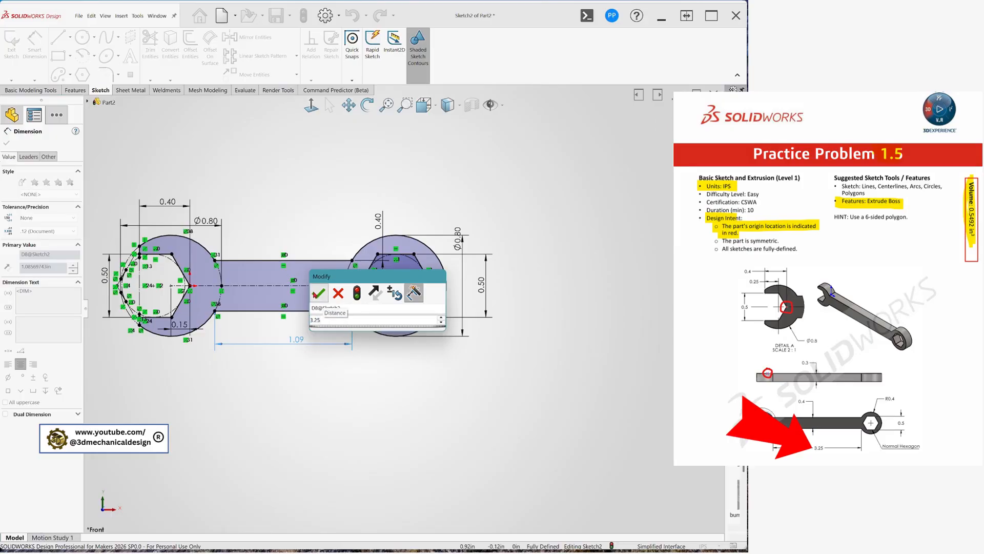
{"action": "left_click", "coordinate": [318, 292]}
{"action": "scroll", "coordinate": [520, 393], "scroll_direction": "up", "scroll_amount": 5}
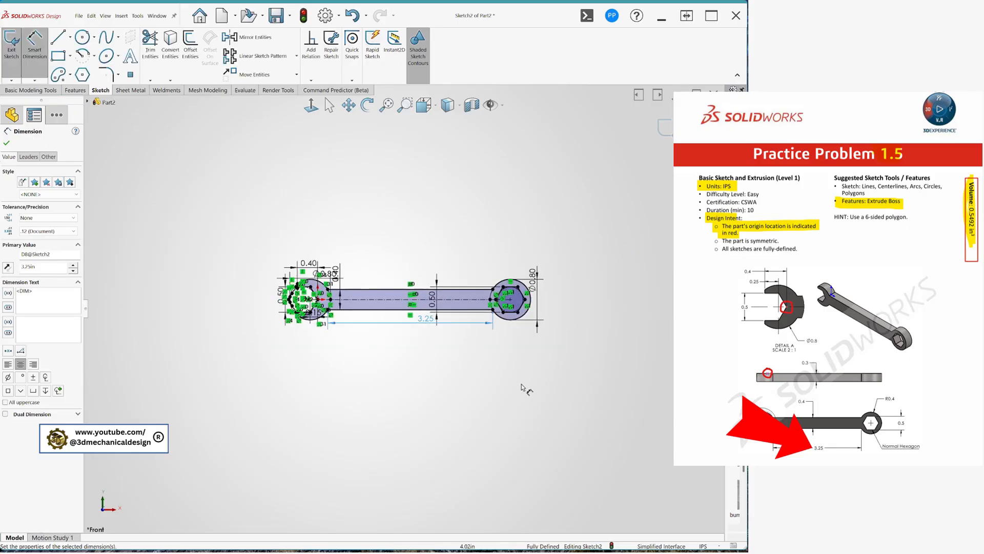
{"action": "scroll", "coordinate": [528, 389], "scroll_direction": "down", "scroll_amount": 2}
{"action": "left_click", "coordinate": [496, 365]}
{"action": "key", "text": "Escape"}
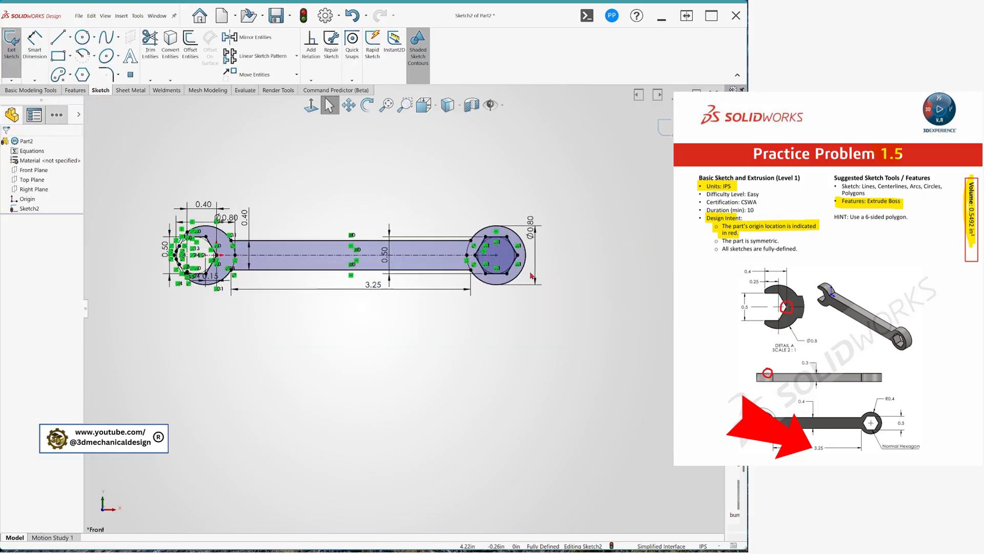
Extrude the wrench outline region, excluding the hexagon opening, as a blind boss 0.3 in deep from the sketch plane
{"action": "key", "text": "s"}
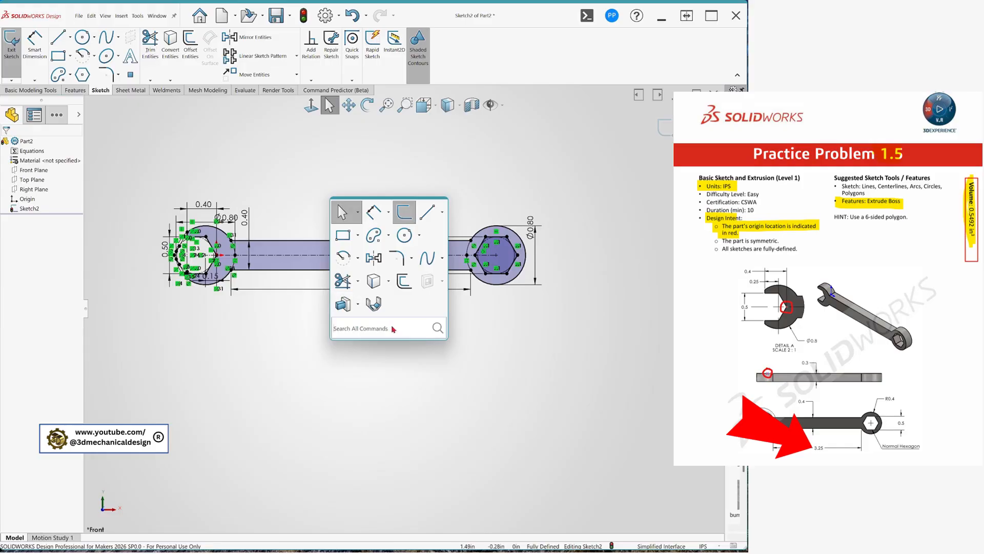
{"action": "left_click", "coordinate": [357, 303]}
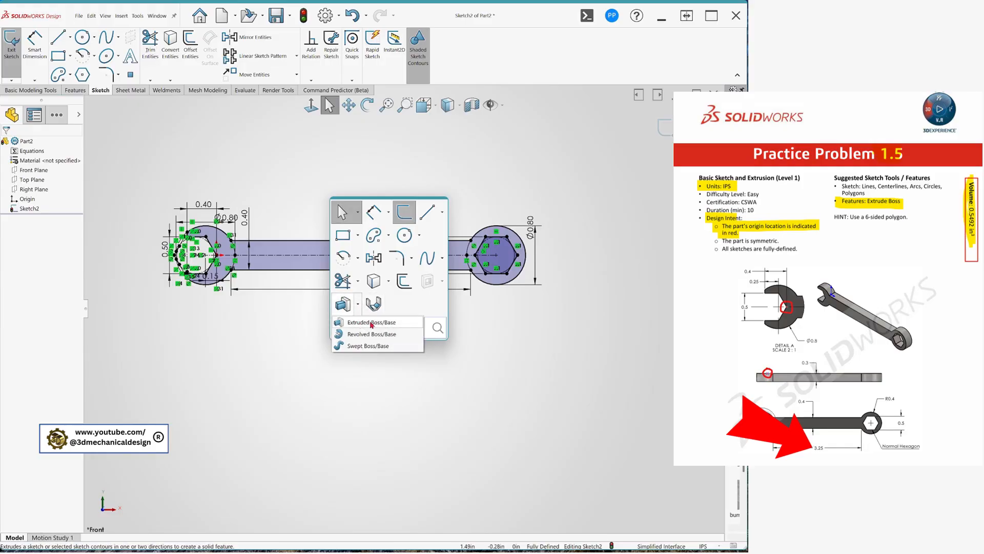
{"action": "left_click", "coordinate": [399, 324]}
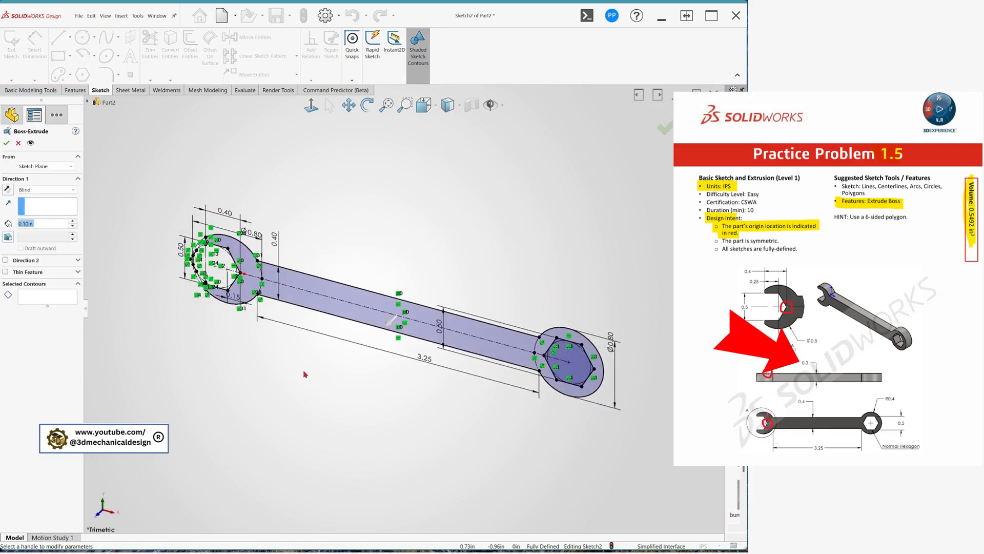
{"action": "type", "text": "0.3"}
{"action": "left_click", "coordinate": [37, 302]}
{"action": "left_click", "coordinate": [287, 292]}
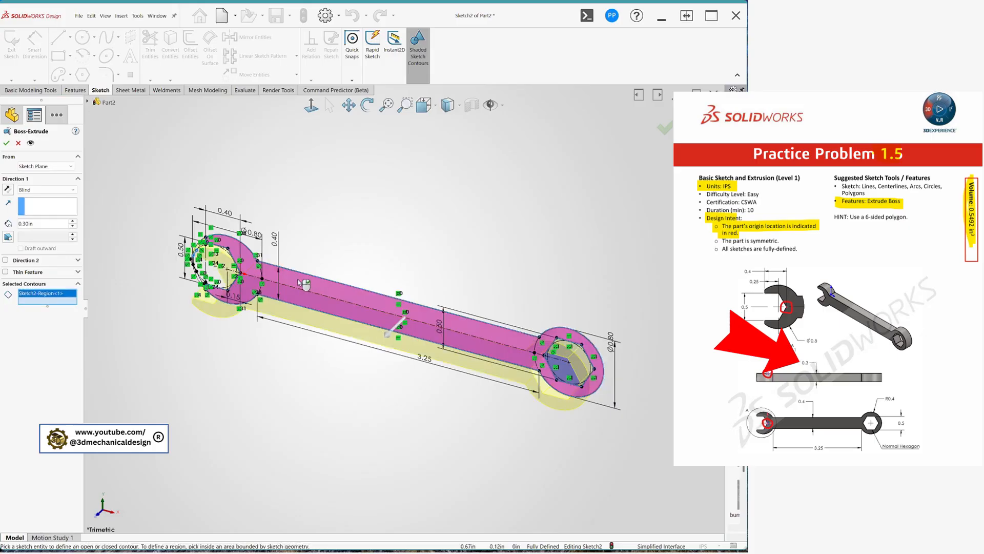
{"action": "left_click", "coordinate": [7, 144]}
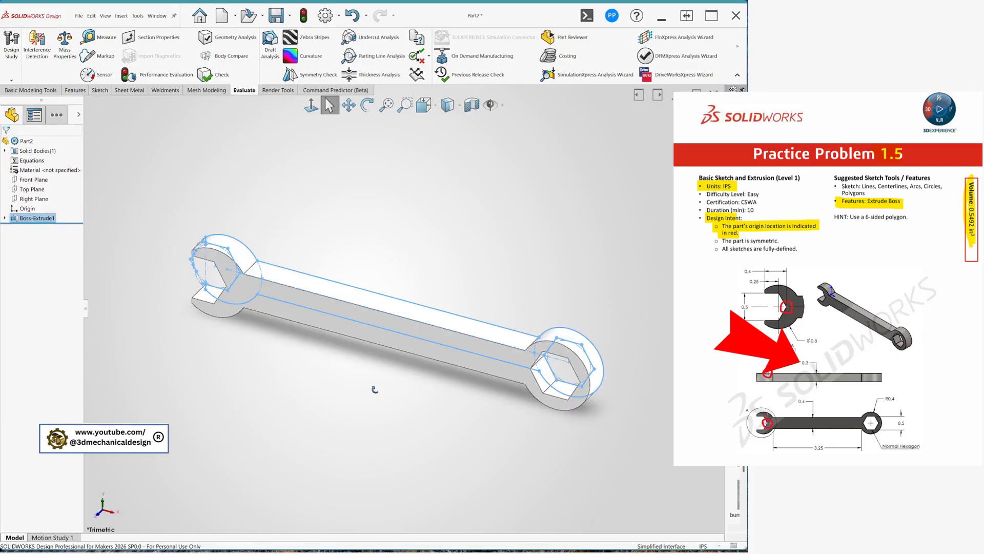
Clear the selection of the extruded wrench and turn on the display of origins in the model view
{"action": "middle_click_drag", "start_coordinate": [374, 389], "coordinate": [444, 231]}
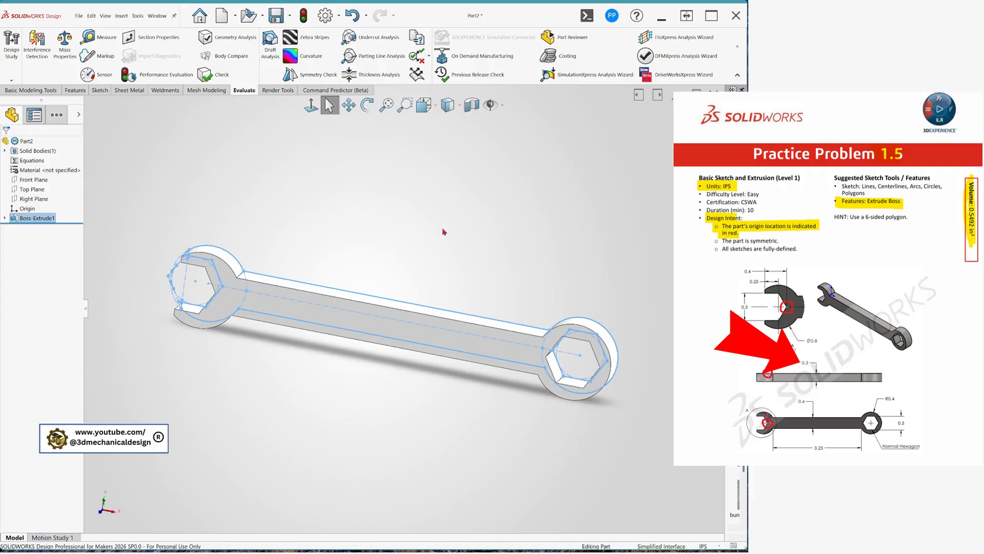
{"action": "left_click", "coordinate": [491, 106]}
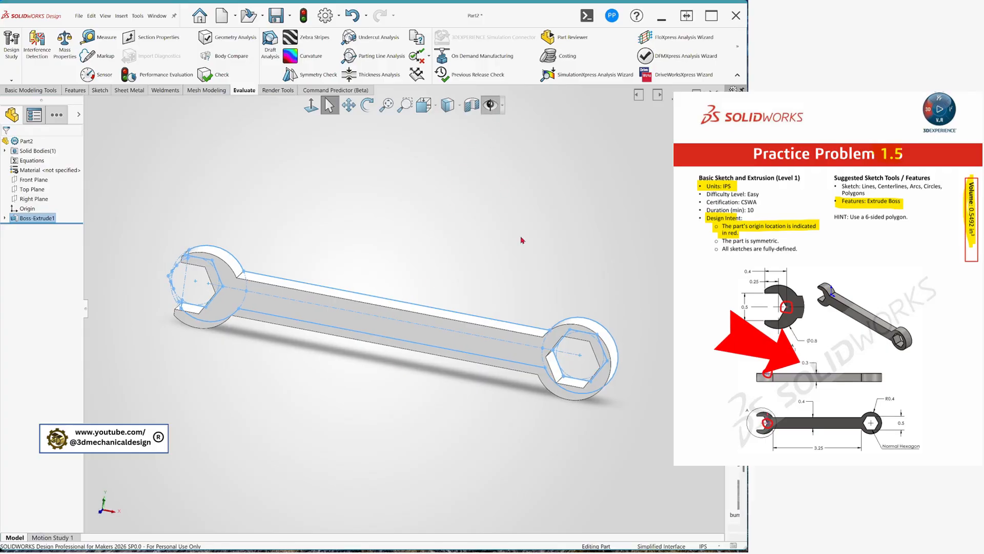
{"action": "left_click", "coordinate": [501, 179]}
{"action": "left_click", "coordinate": [491, 106]}
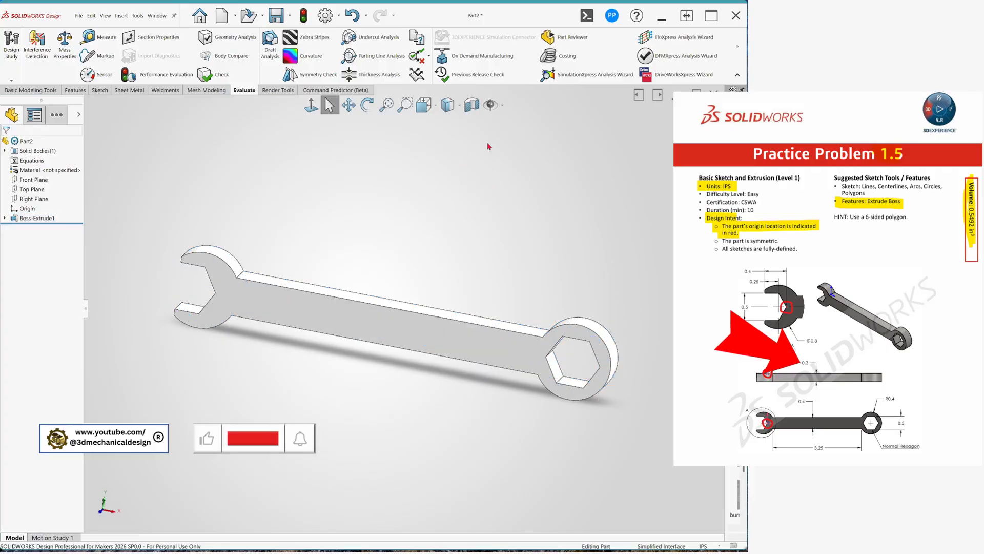
{"action": "middle_click_drag", "start_coordinate": [525, 407], "coordinate": [542, 381]}
{"action": "middle_click_drag", "start_coordinate": [333, 325], "coordinate": [340, 325]}
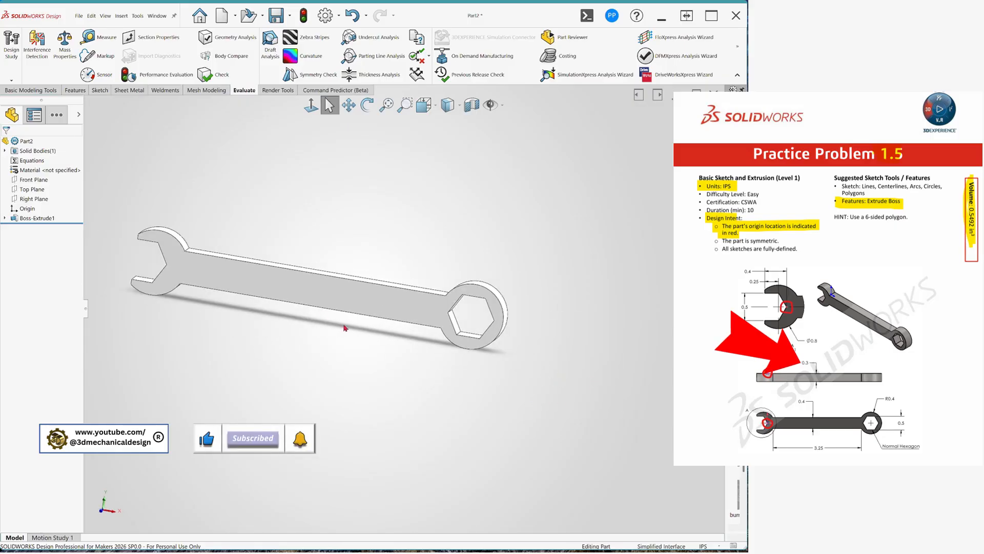
{"action": "left_click", "coordinate": [504, 105]}
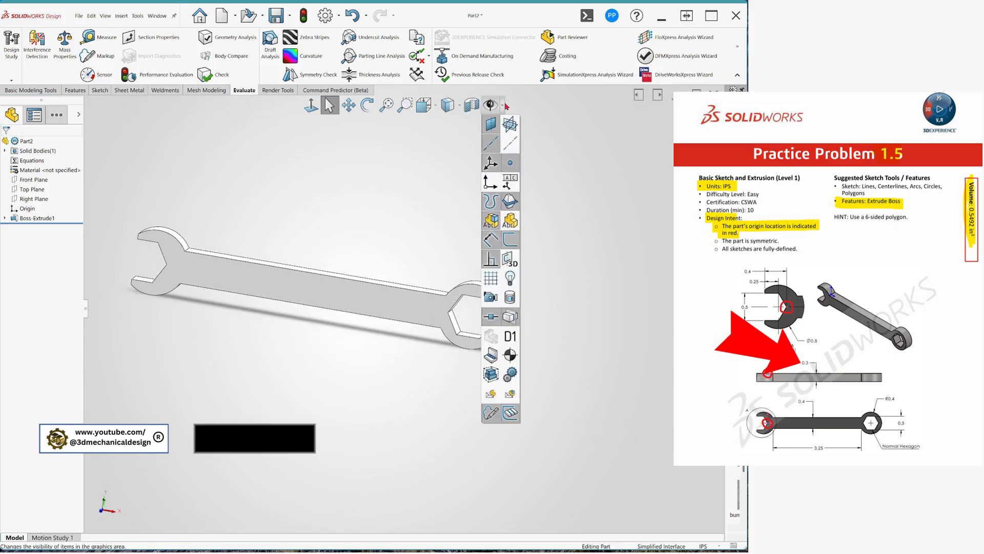
{"action": "left_click", "coordinate": [491, 181]}
Inspect the wrench and its origin from several angles and check the part's volume in its mass properties
{"action": "middle_click_drag", "start_coordinate": [338, 281], "coordinate": [217, 283]}
{"action": "scroll", "coordinate": [397, 312], "scroll_direction": "up", "scroll_amount": 4}
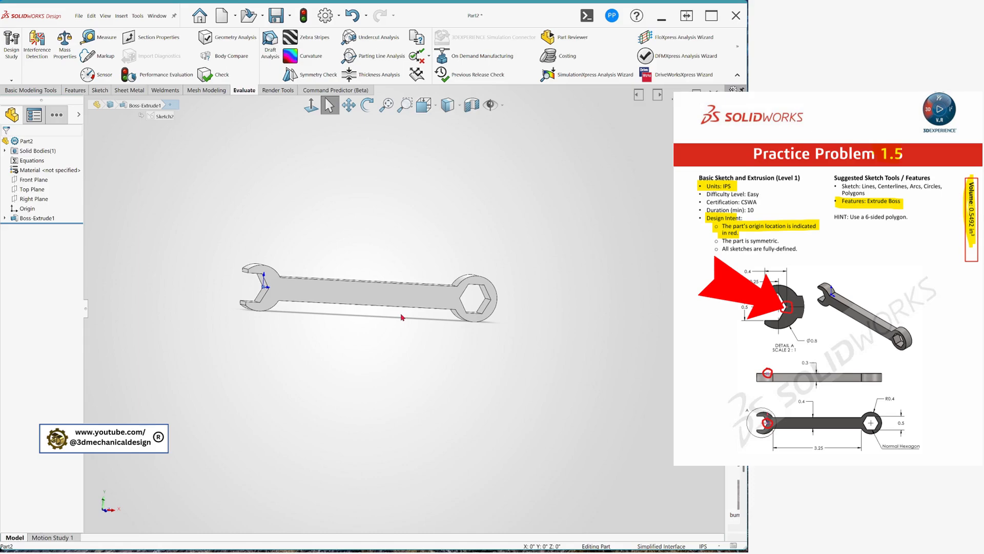
{"action": "middle_click_drag", "start_coordinate": [396, 300], "coordinate": [393, 502]}
{"action": "middle_click_drag", "start_coordinate": [416, 445], "coordinate": [298, 215]}
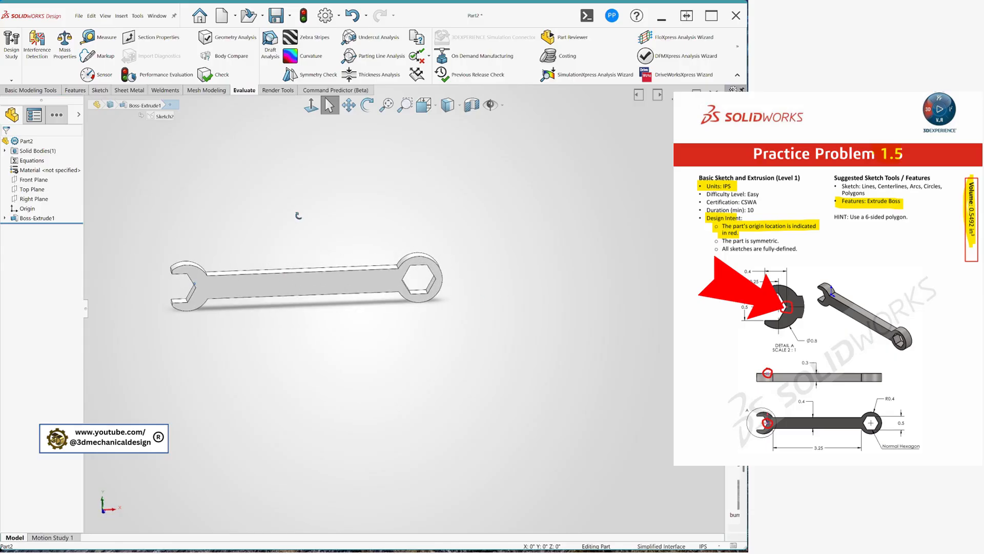
{"action": "scroll", "coordinate": [307, 312], "scroll_direction": "down", "scroll_amount": 2}
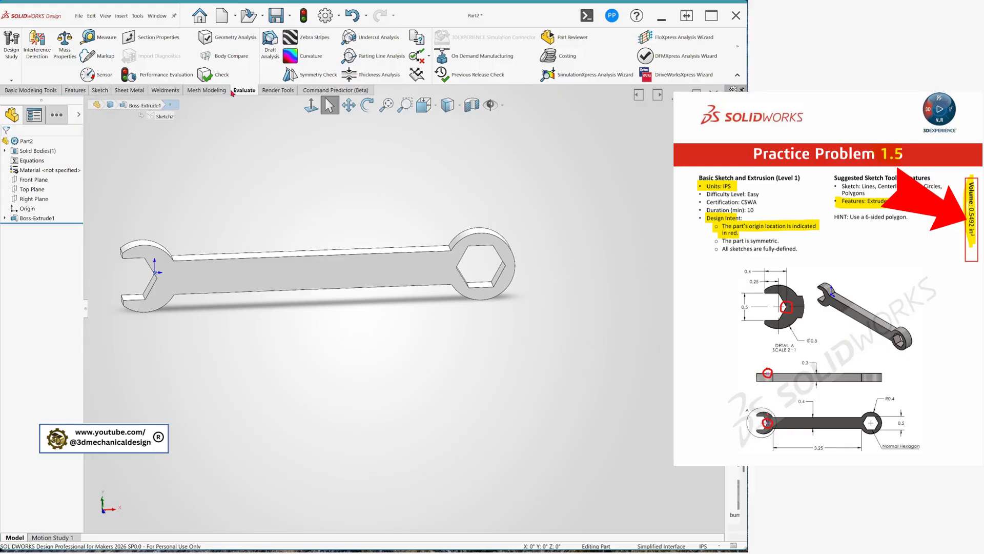
{"action": "left_click", "coordinate": [64, 43]}
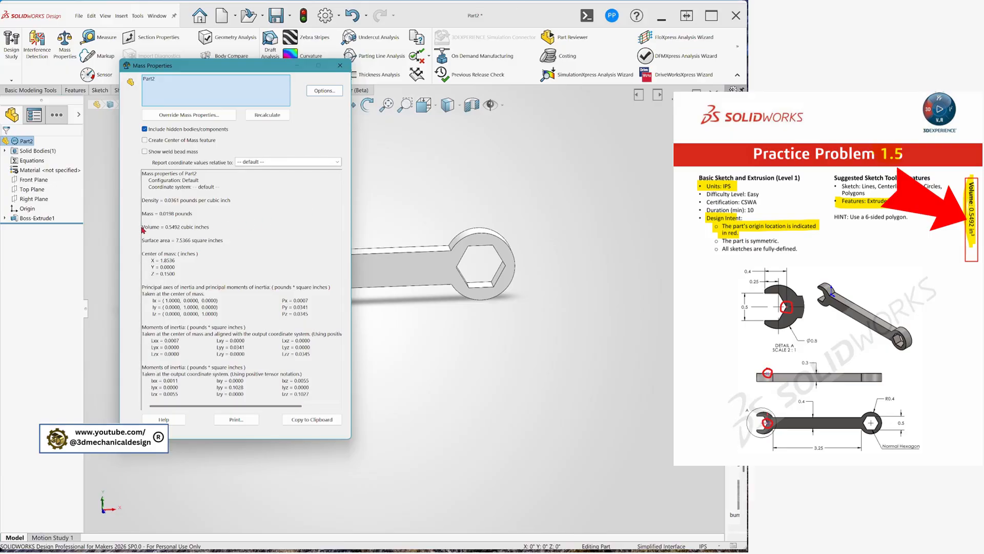
{"action": "left_click_drag", "start_coordinate": [143, 226], "coordinate": [203, 231]}
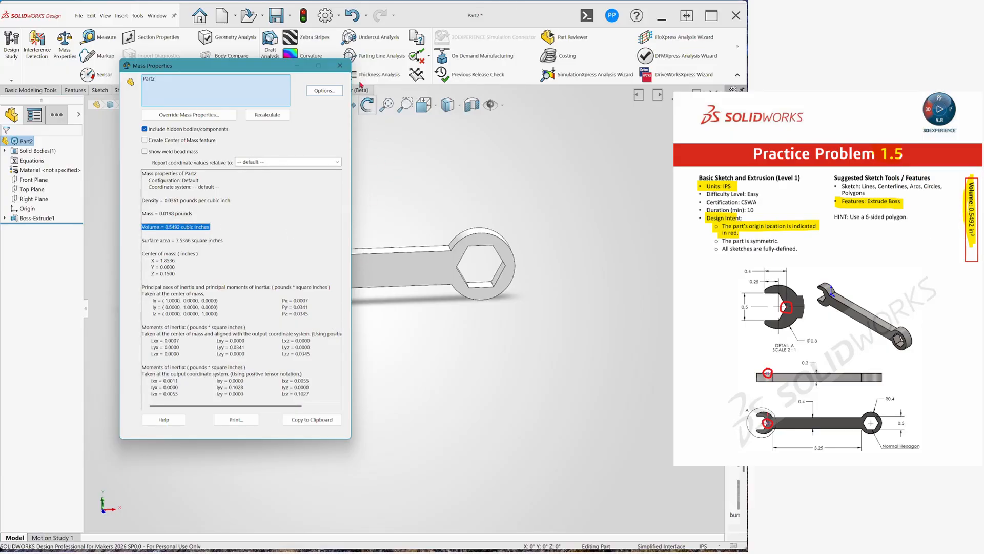
{"action": "left_click", "coordinate": [340, 66]}
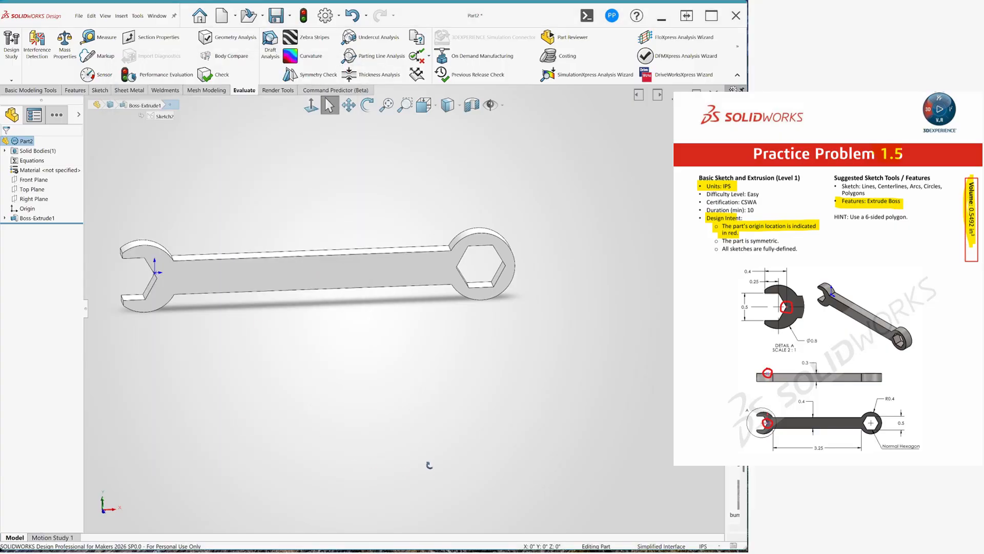